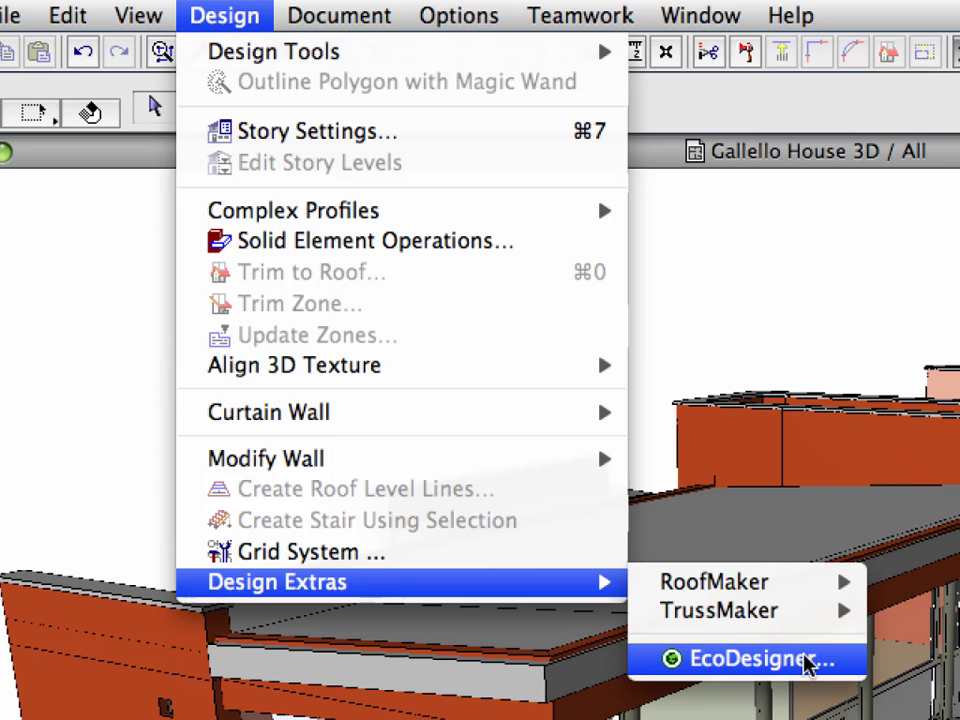
- Open EcoDesigner, look over the project city list, and scroll through the Evaluation Report
left_click(806, 662)
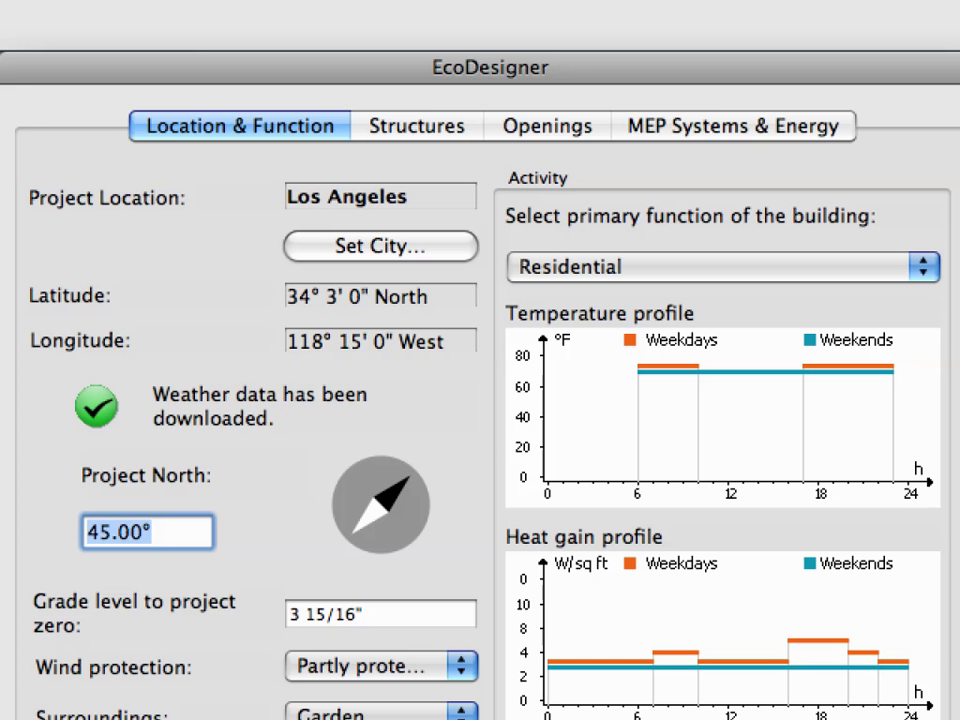
left_click(380, 246)
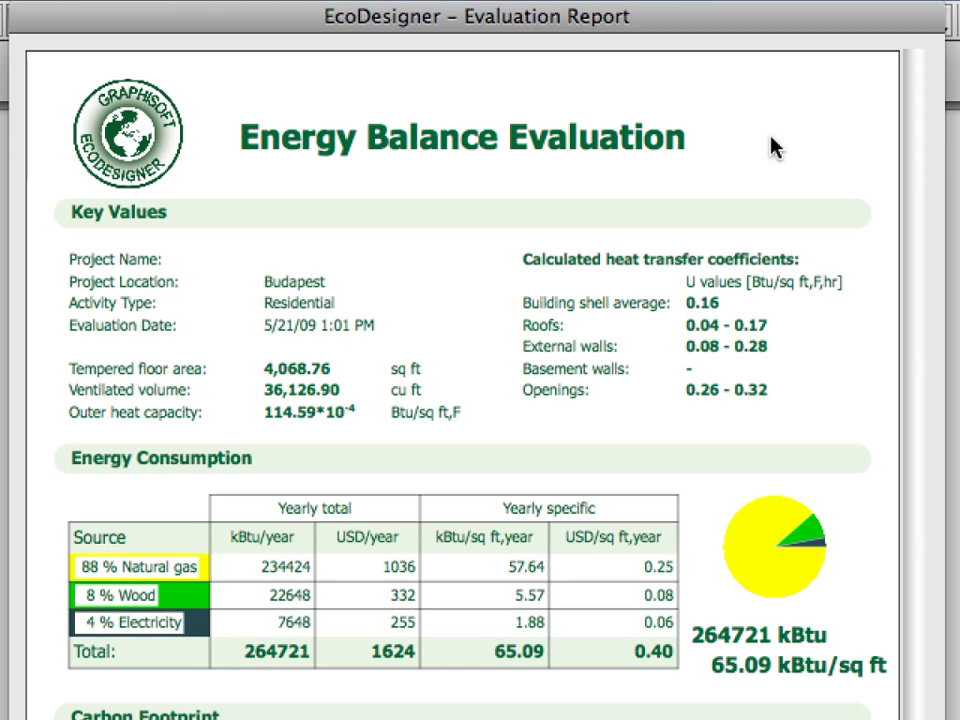
scroll(776, 147, "down", 10)
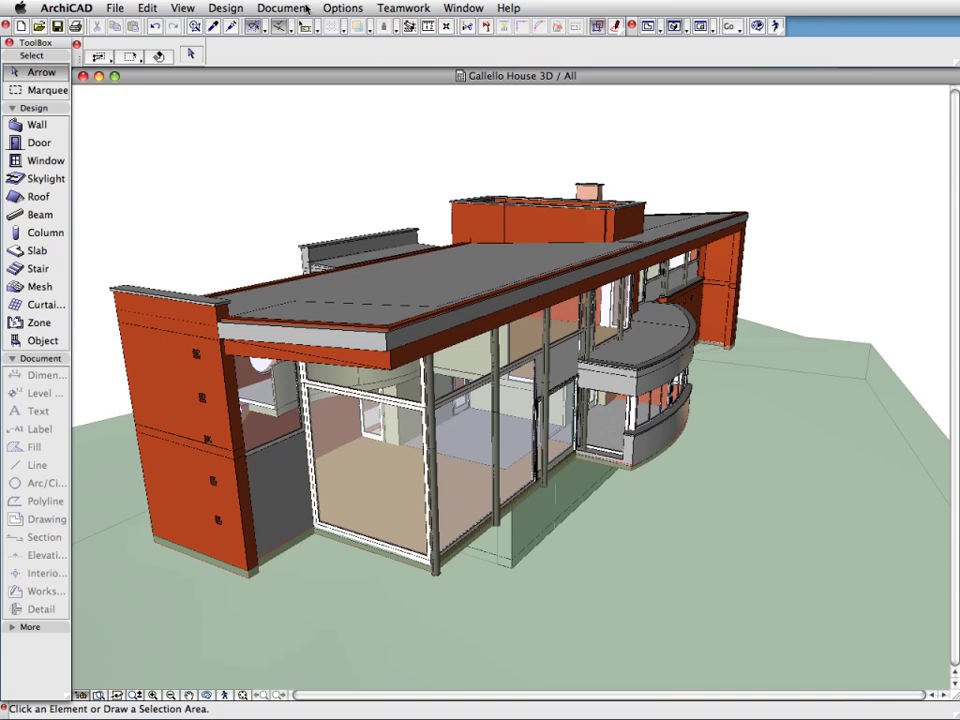
- Run EcoDesigner's model analysis and accept its result of 191 shell and 108 interior elements
left_click(228, 6)
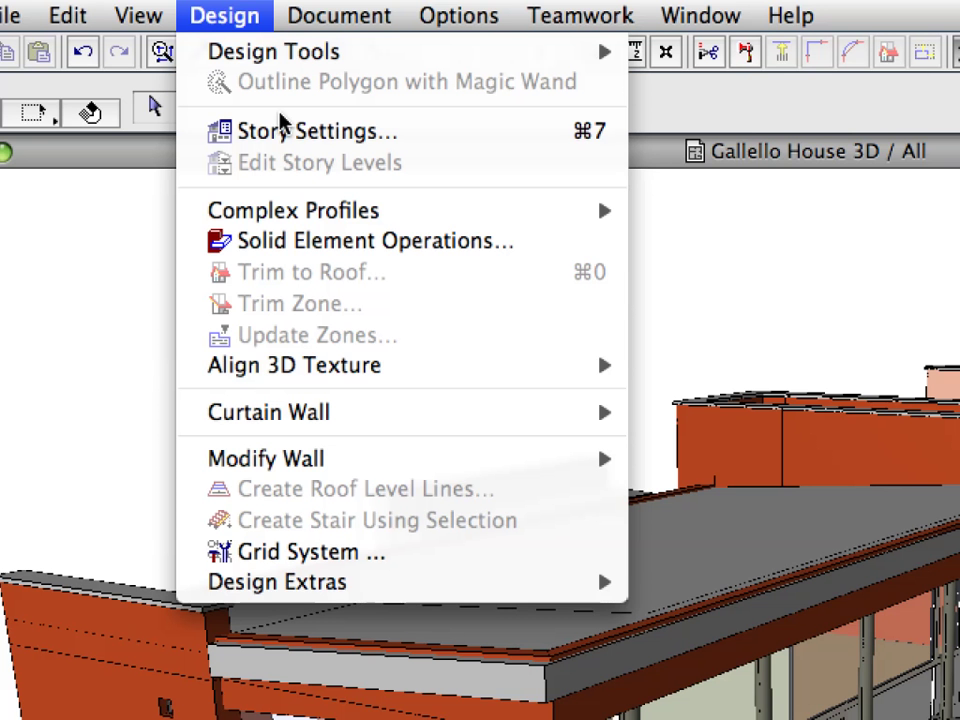
mouse_move(363, 291)
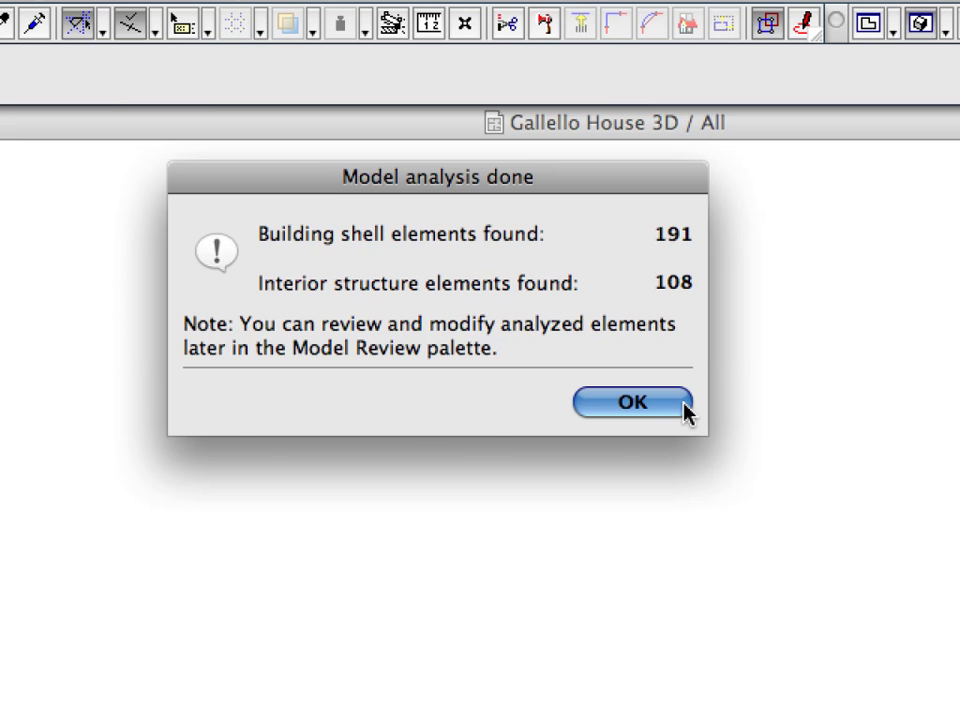
left_click(684, 408)
- In Model Review, hide roofs, external walls and interior structures, then return to EcoDesigner and store
left_click(684, 406)
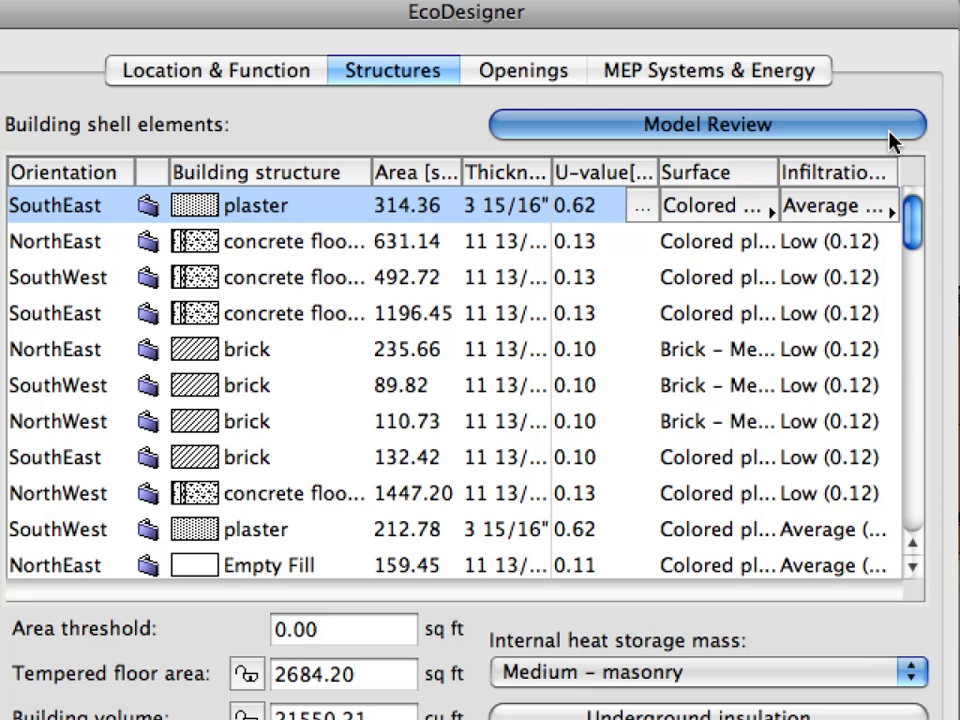
left_click(889, 131)
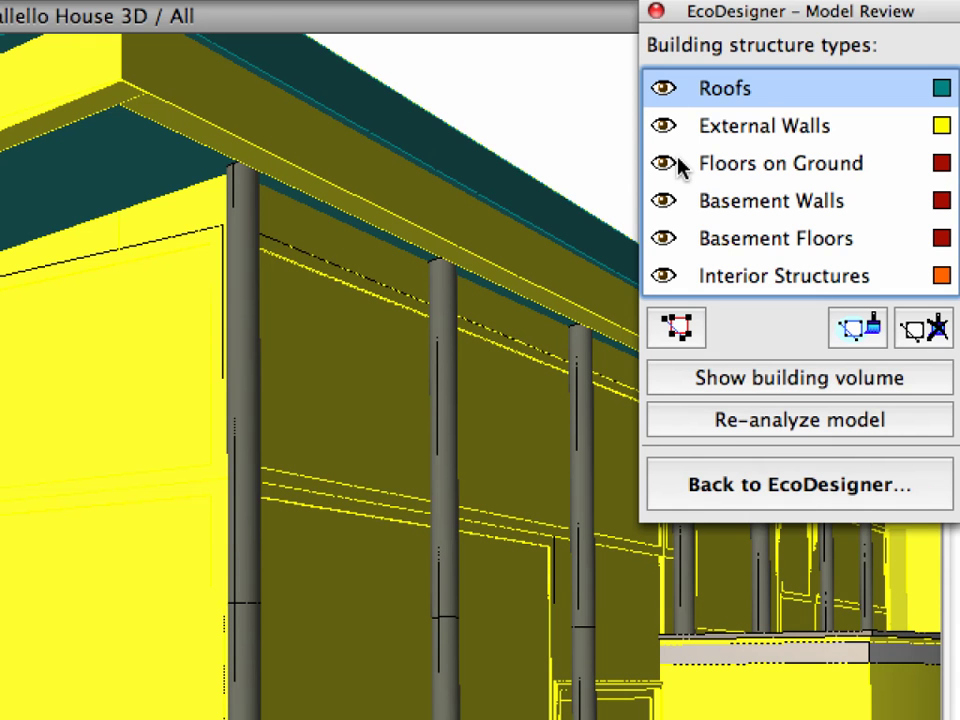
left_click(666, 92)
left_click(697, 128)
left_click(664, 127)
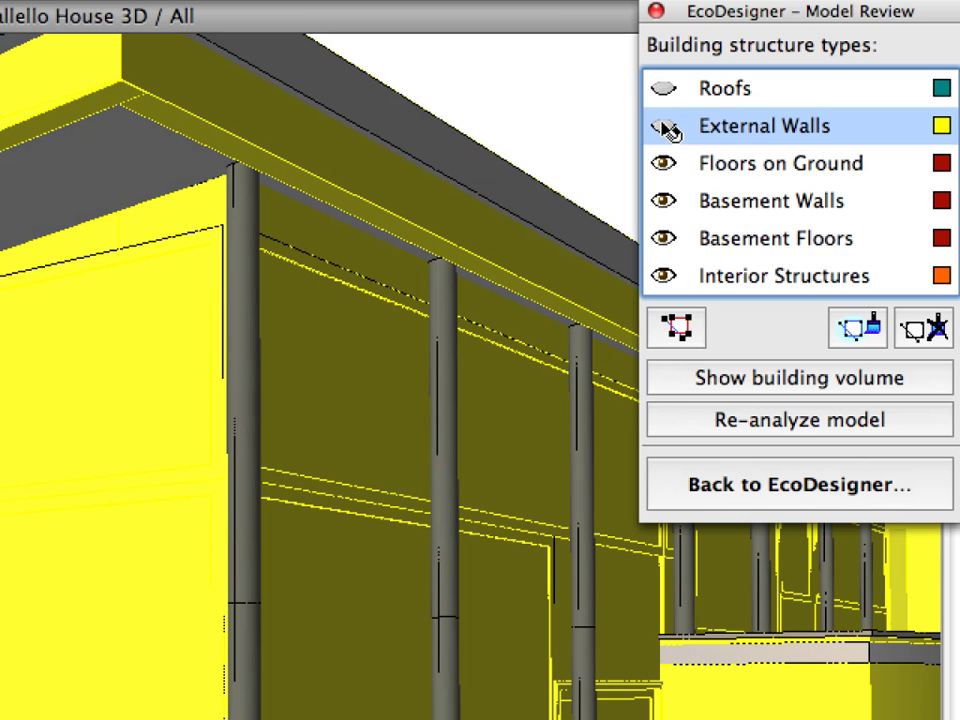
left_click(739, 277)
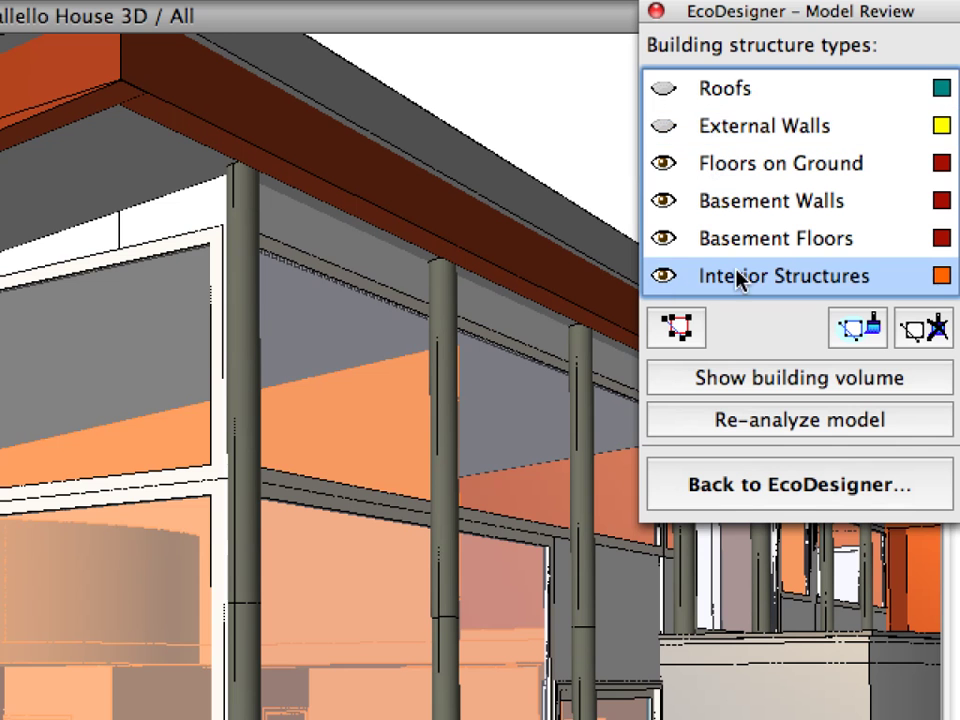
left_click(666, 277)
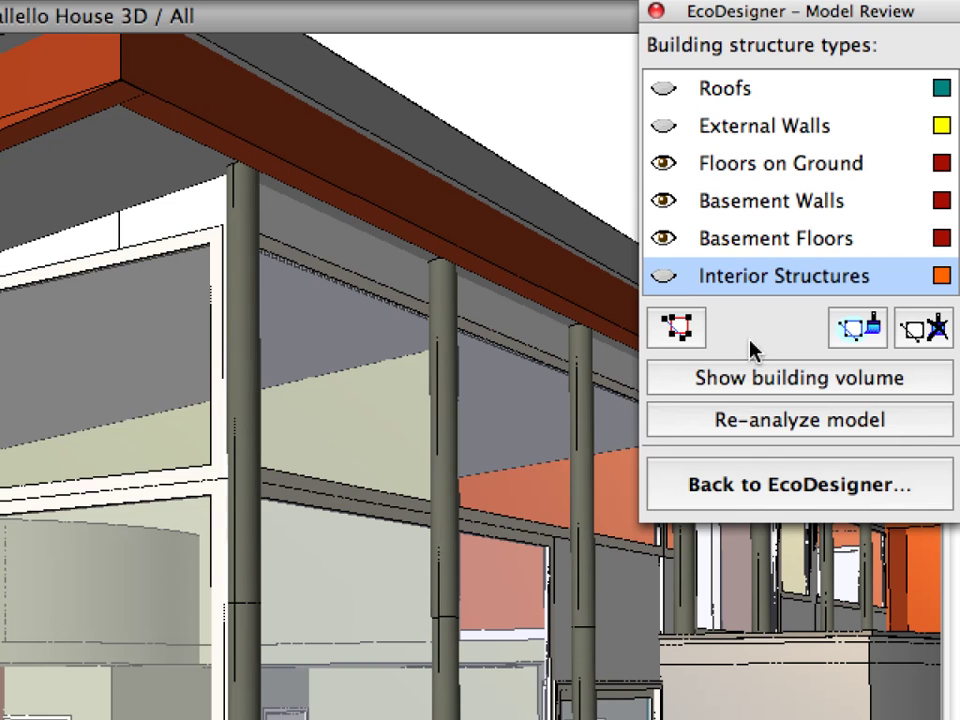
left_click(865, 505)
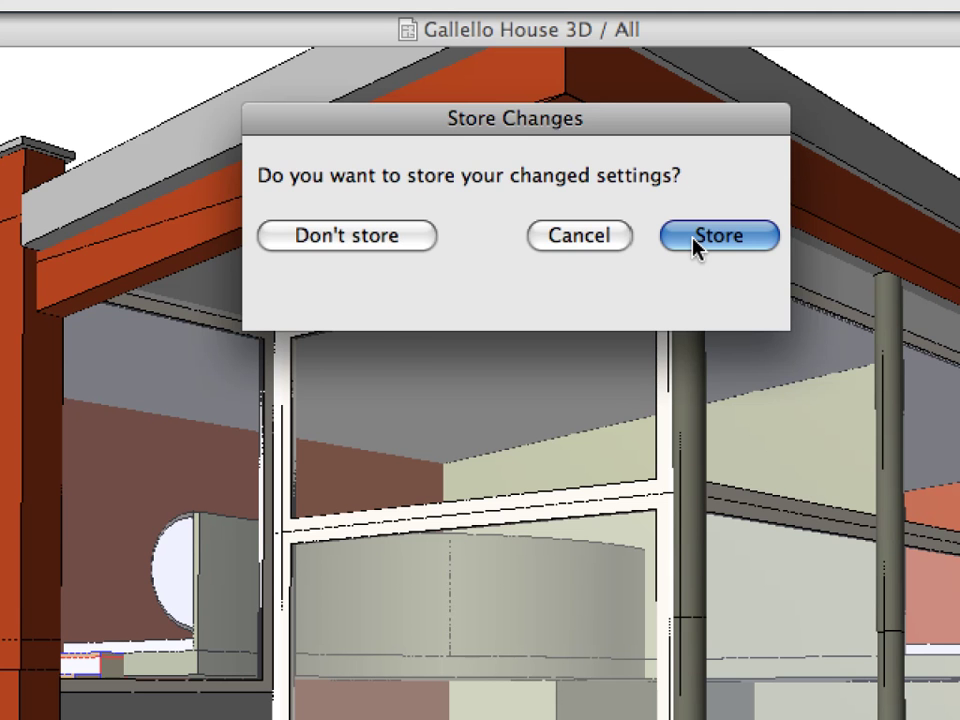
left_click(697, 240)
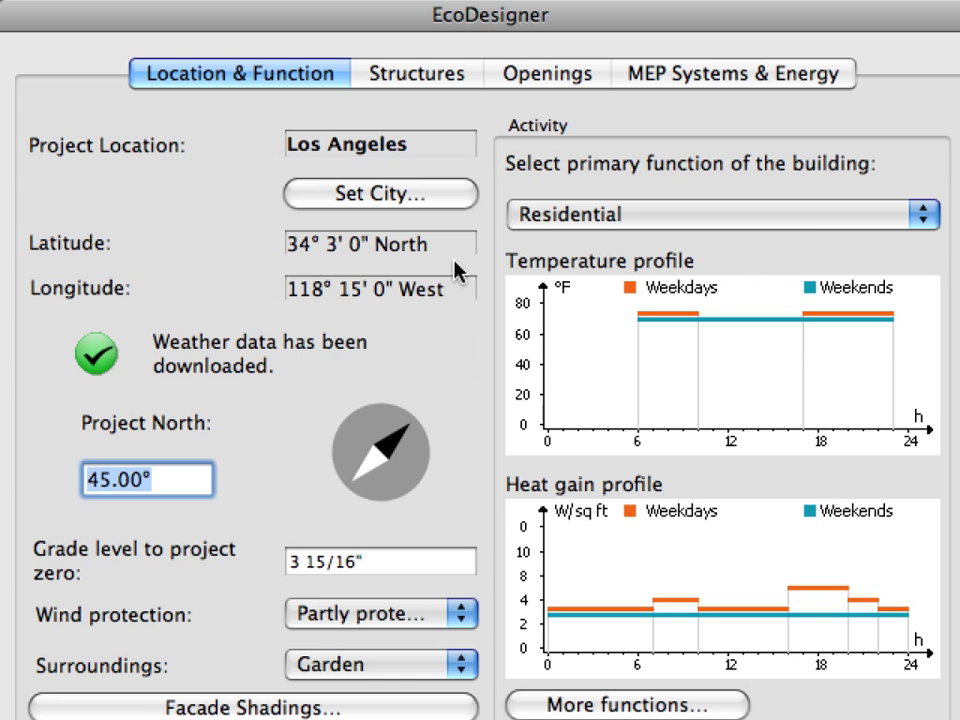
- Set the project city to Budapest, keeping latitude North (47° 30') and longitude East (19° 5')
left_click(466, 205)
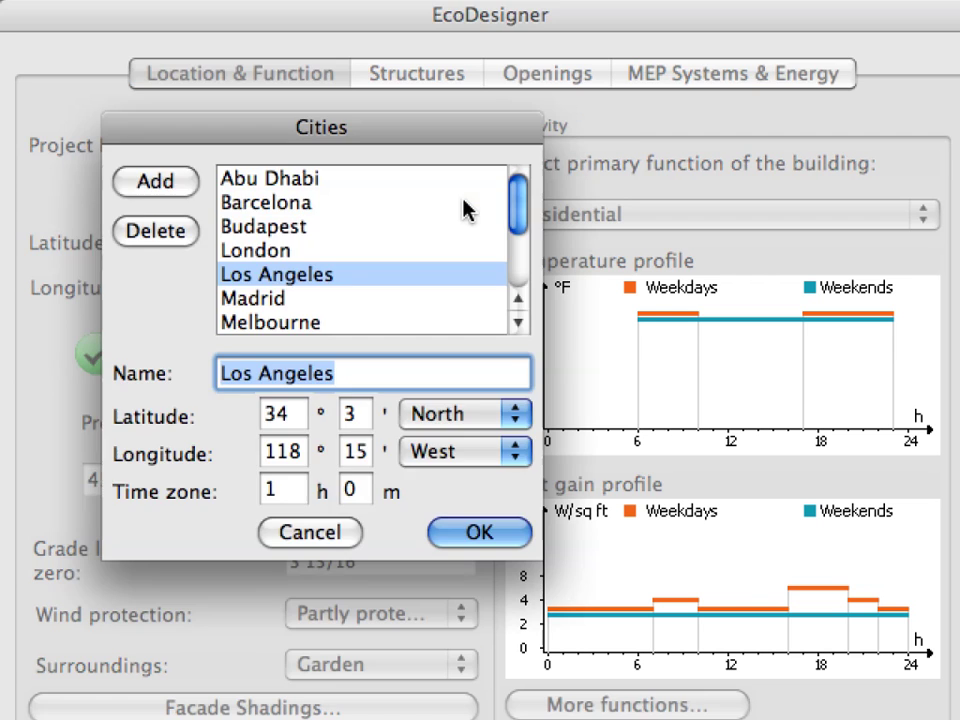
left_click(299, 226)
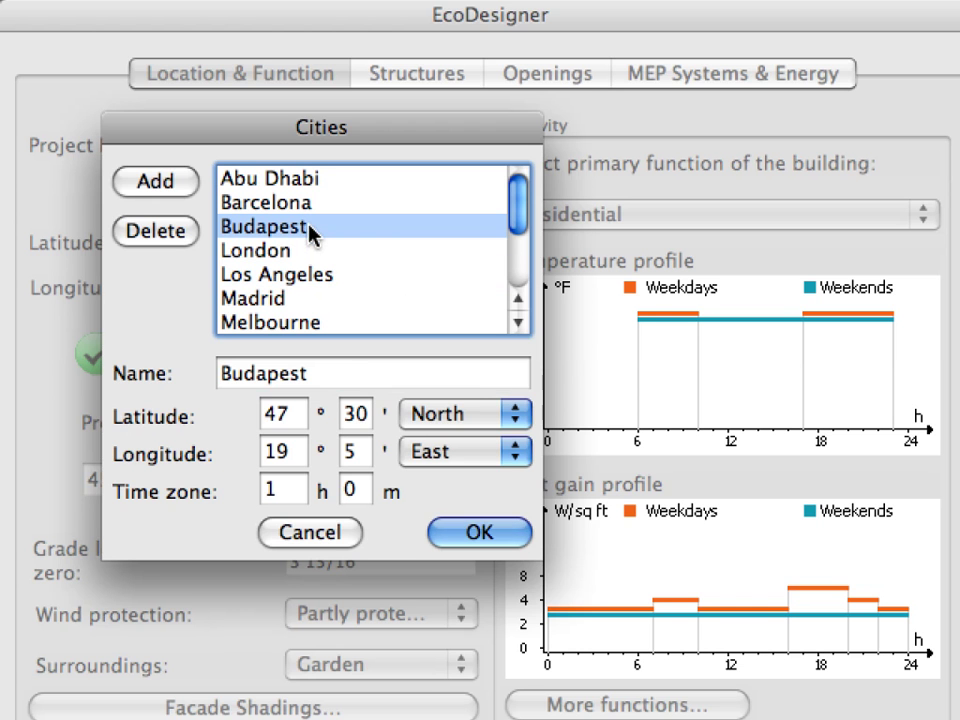
left_click(522, 416)
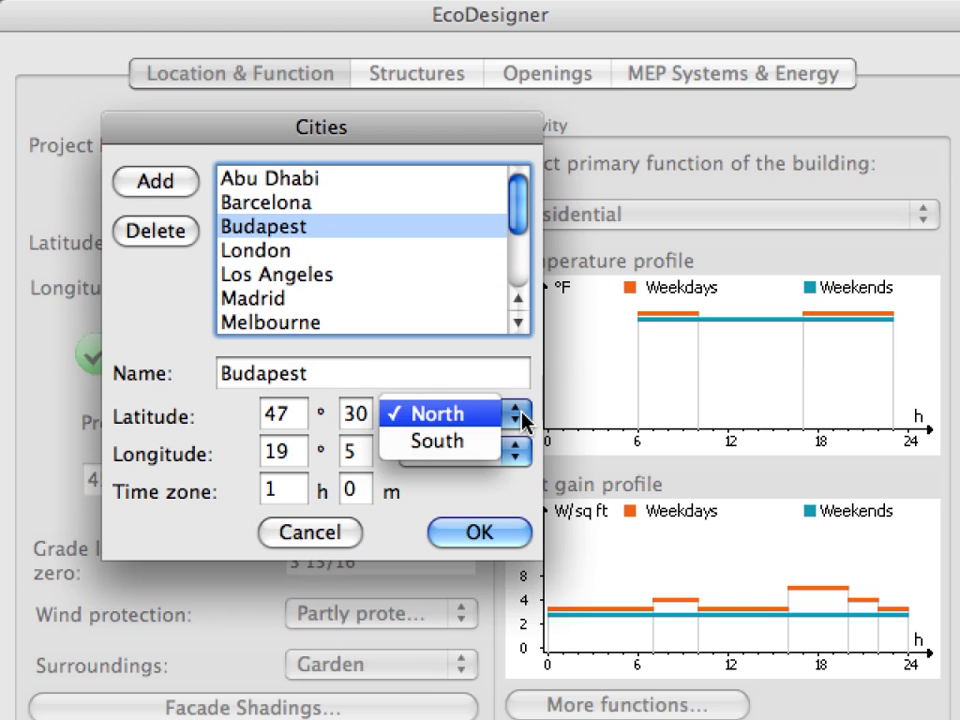
left_click(524, 418)
left_click(524, 452)
left_click(526, 454)
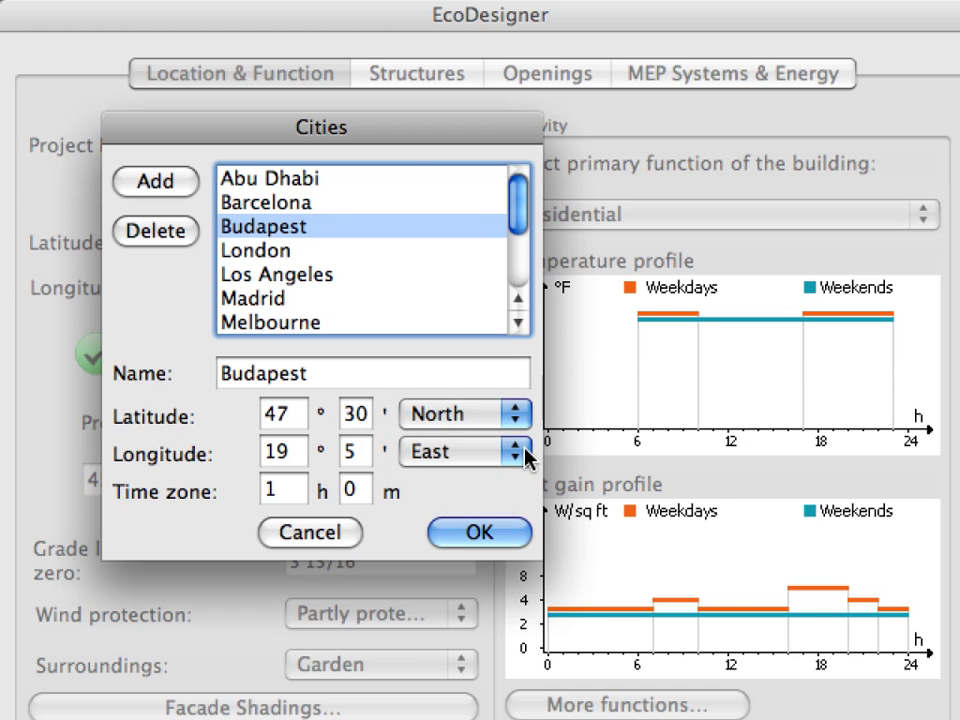
left_click(519, 534)
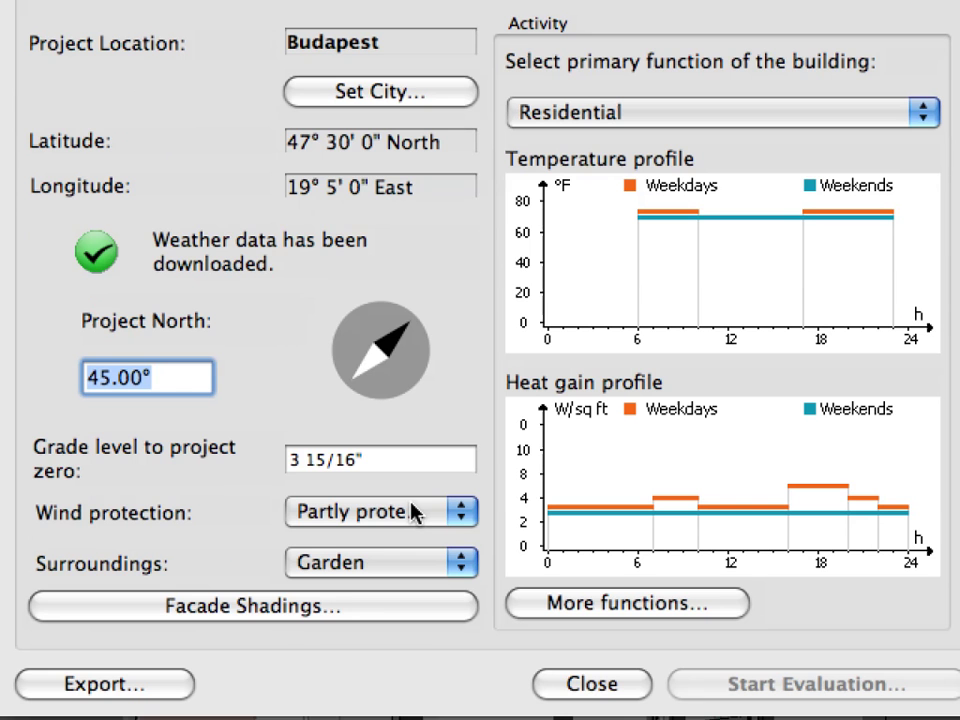
- Keep wind protection as Partly protected and the surroundings as Garden
left_click(461, 515)
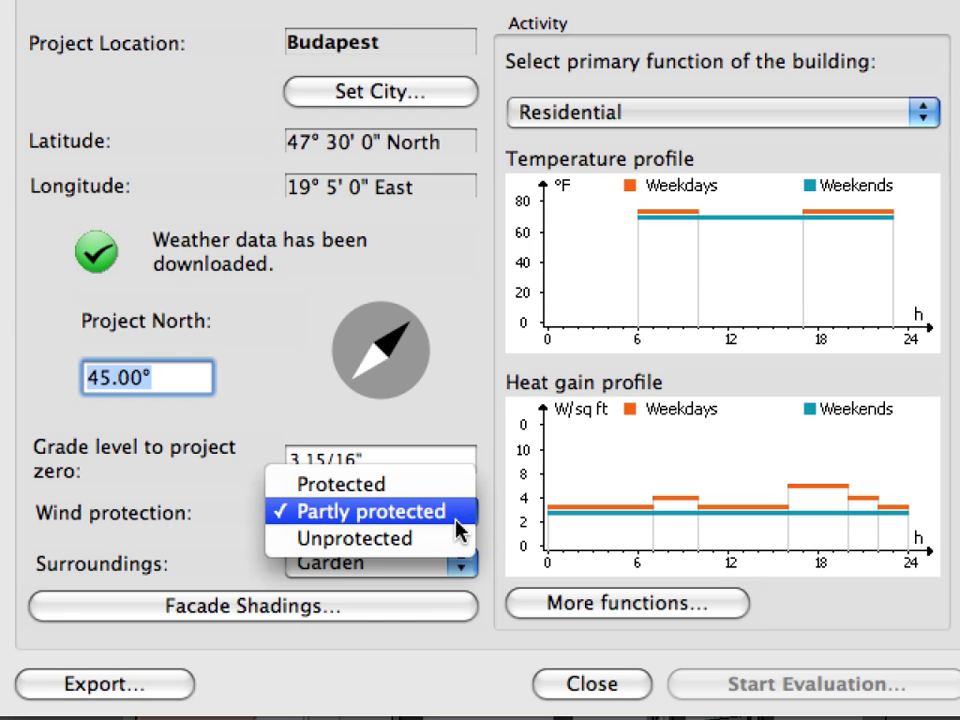
left_click(458, 530)
left_click(463, 560)
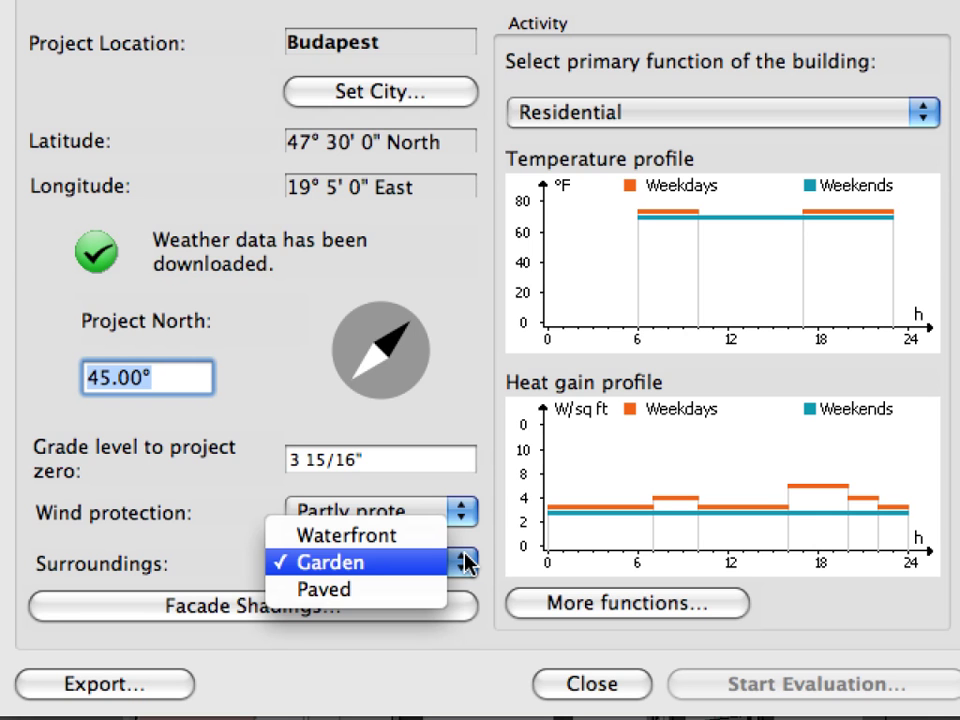
left_click(466, 563)
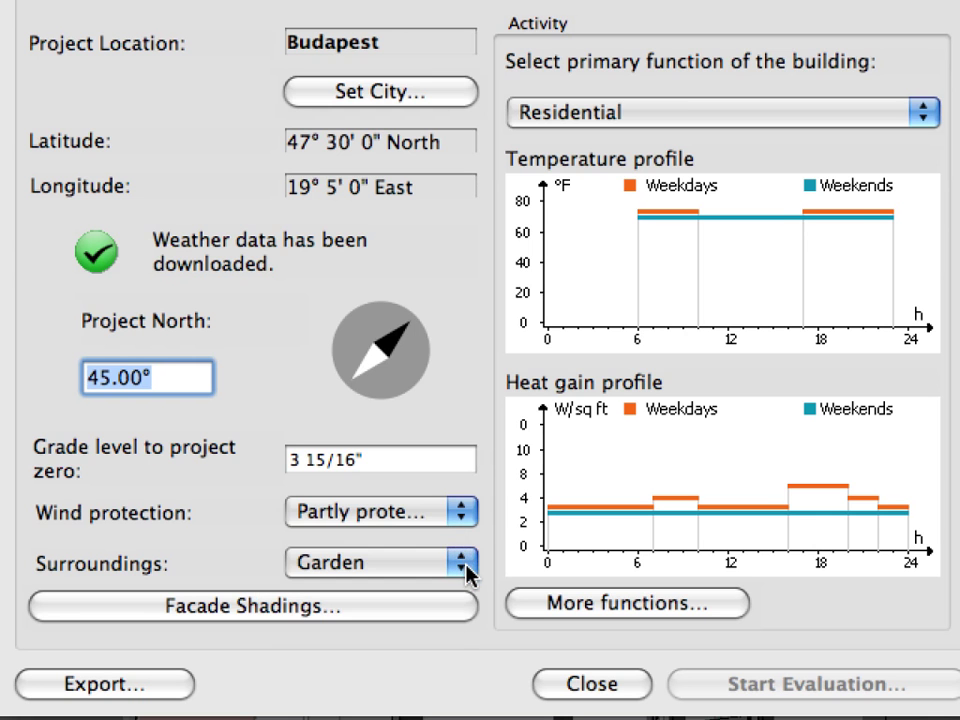
- Try Shaded and Very shaded for the East facade, then leave it Slightly shaded
left_click(469, 609)
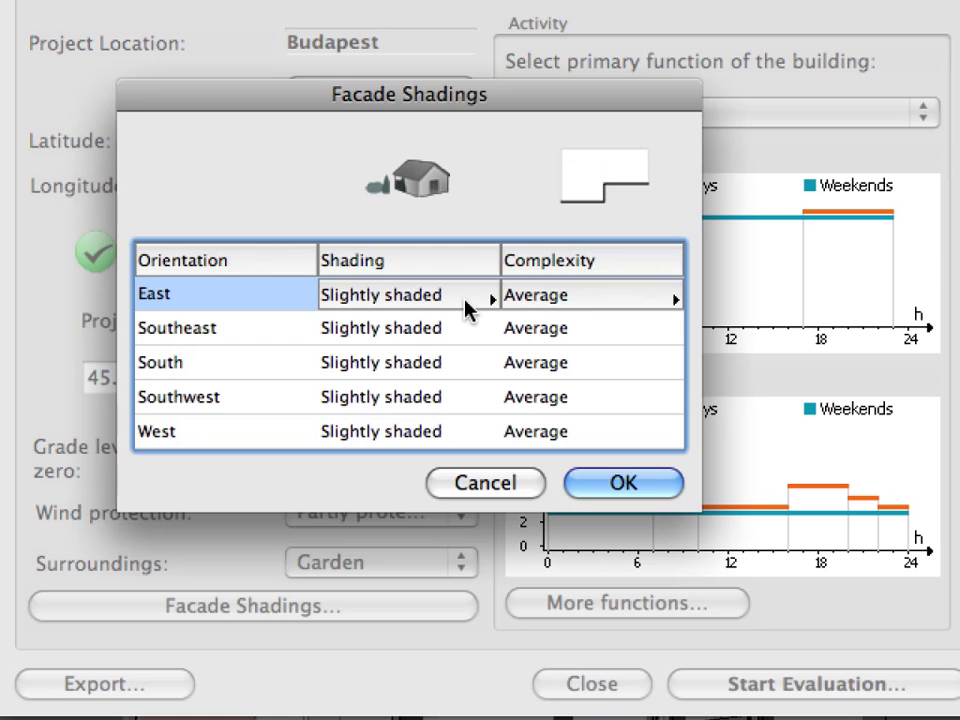
left_click(465, 300)
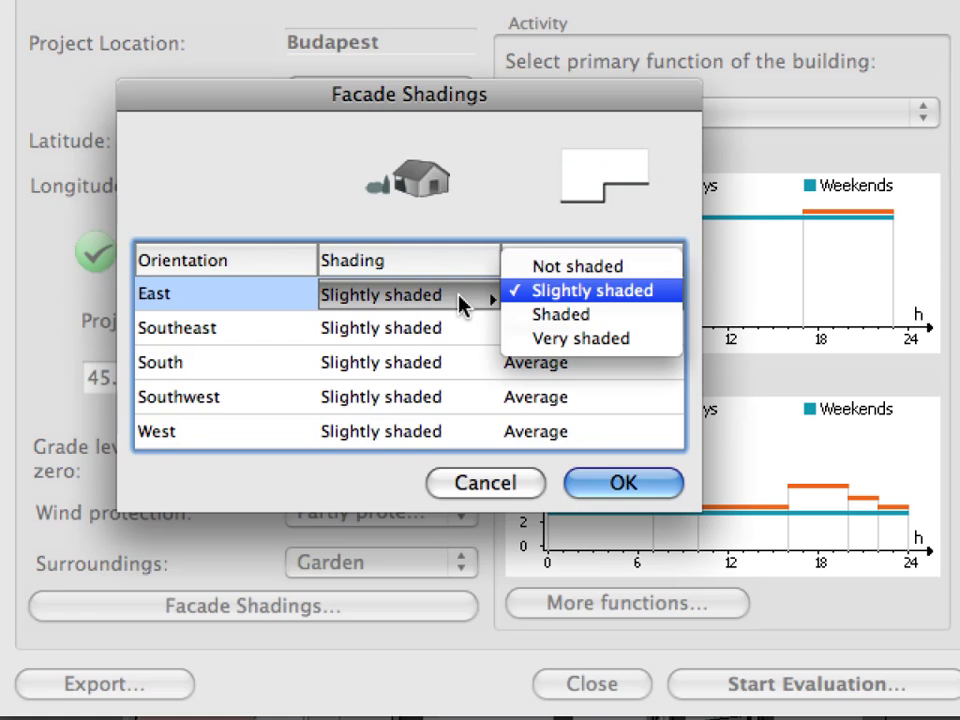
left_click(533, 315)
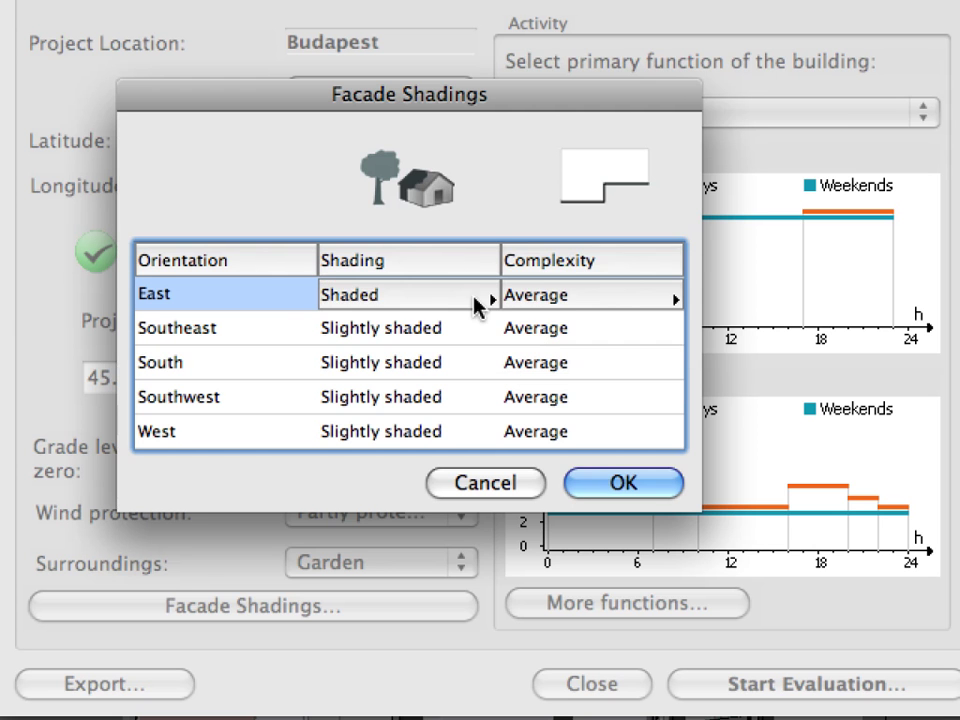
left_click(476, 300)
left_click(523, 316)
left_click(476, 300)
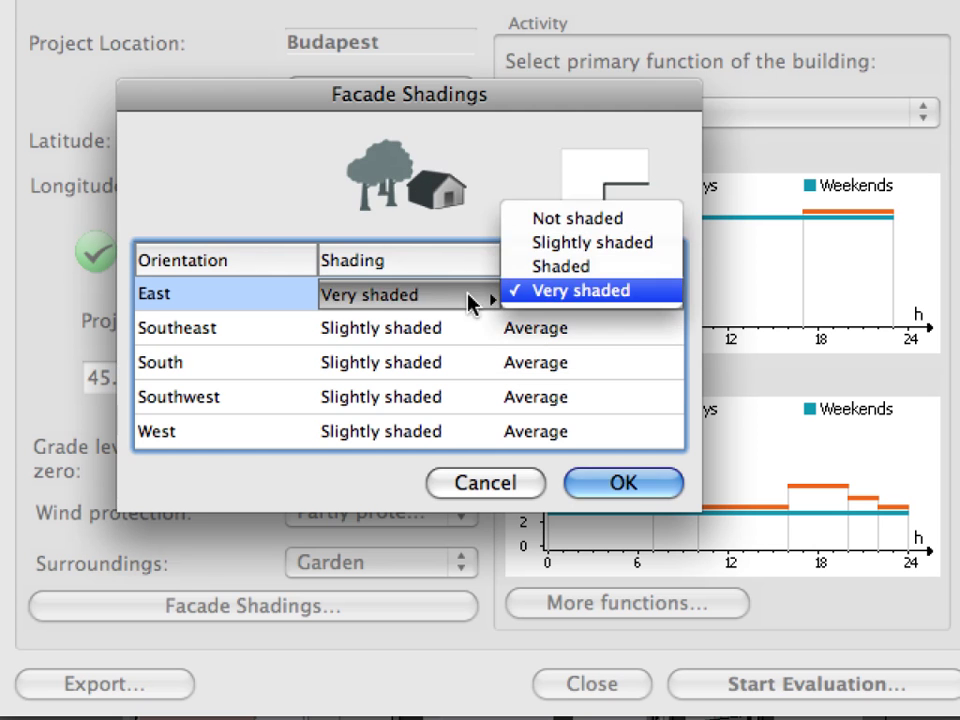
left_click(540, 244)
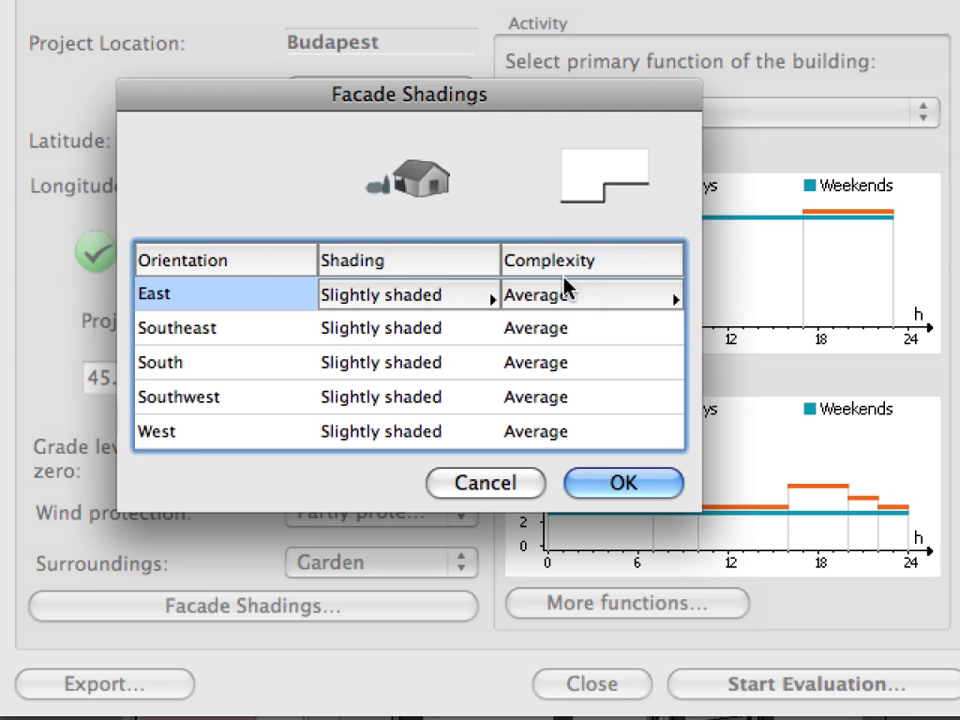
- Try Complex and Plain East facade complexity, settle on Average, and confirm the facade shadings
left_click(579, 296)
left_click(714, 315)
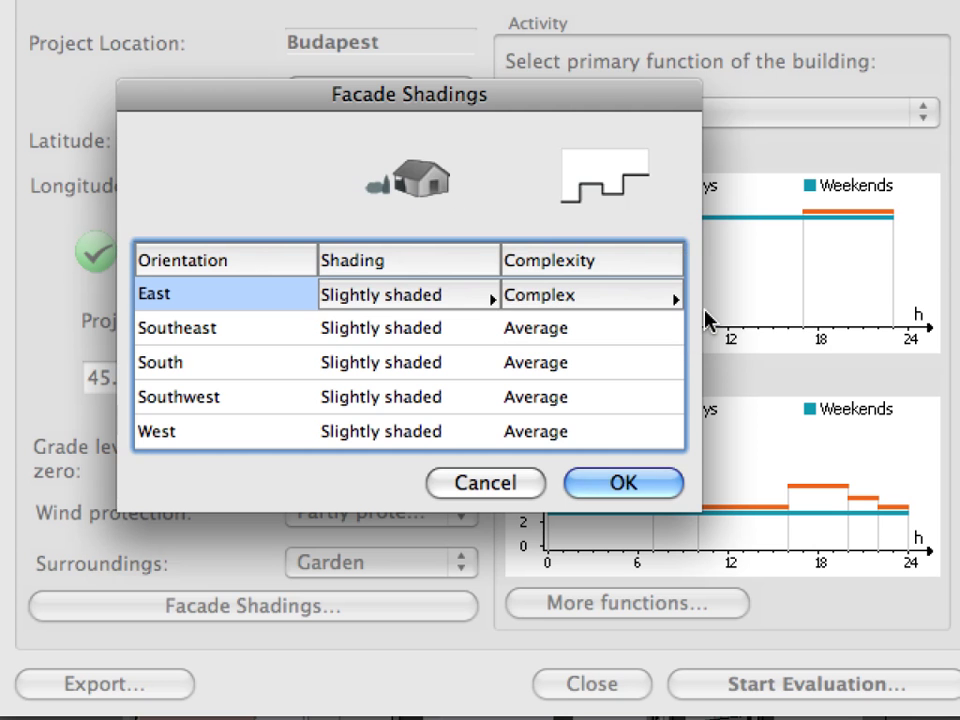
left_click(661, 299)
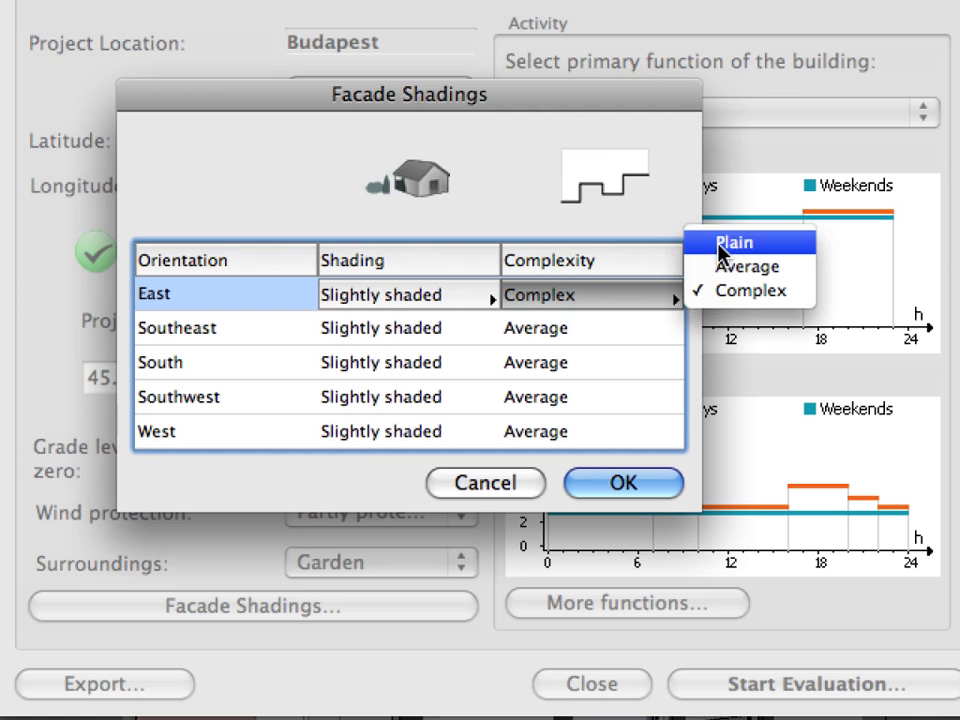
left_click(690, 242)
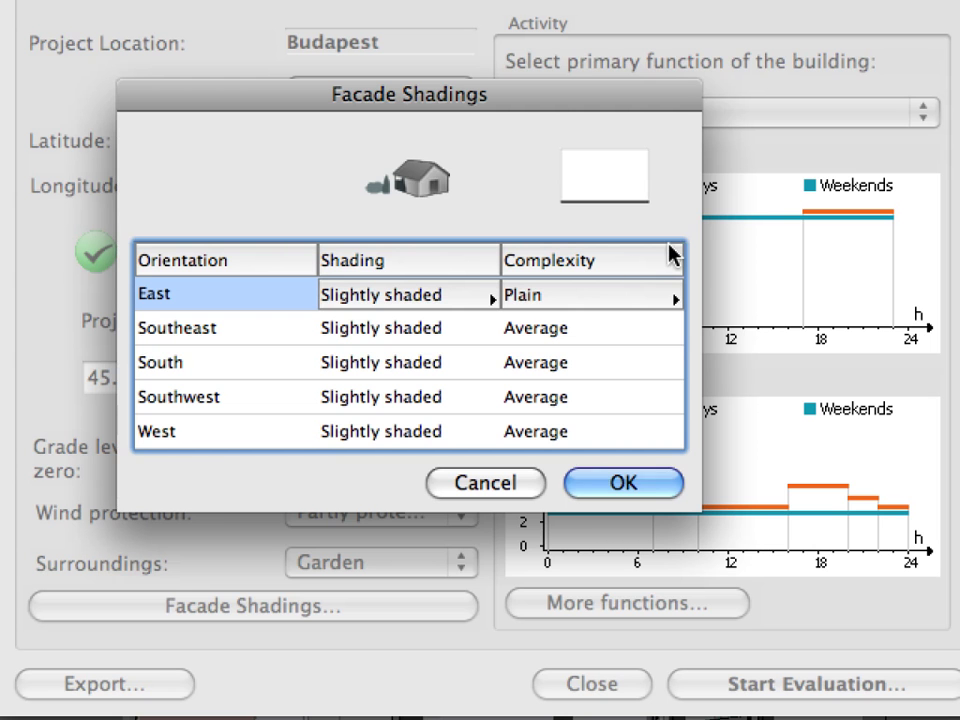
left_click(660, 296)
left_click(747, 315)
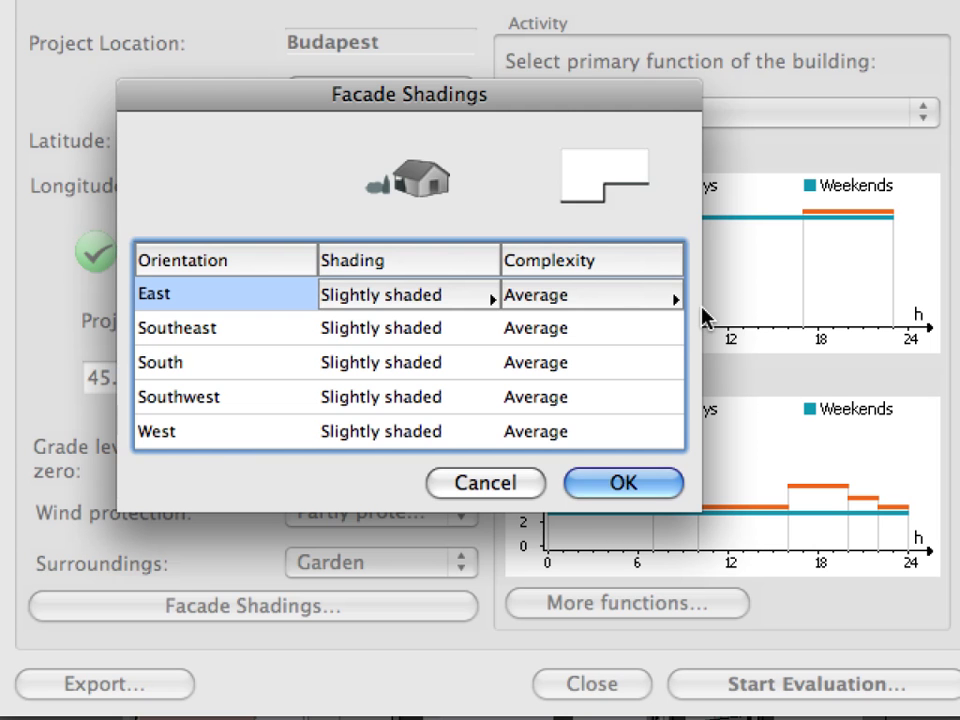
left_click(671, 497)
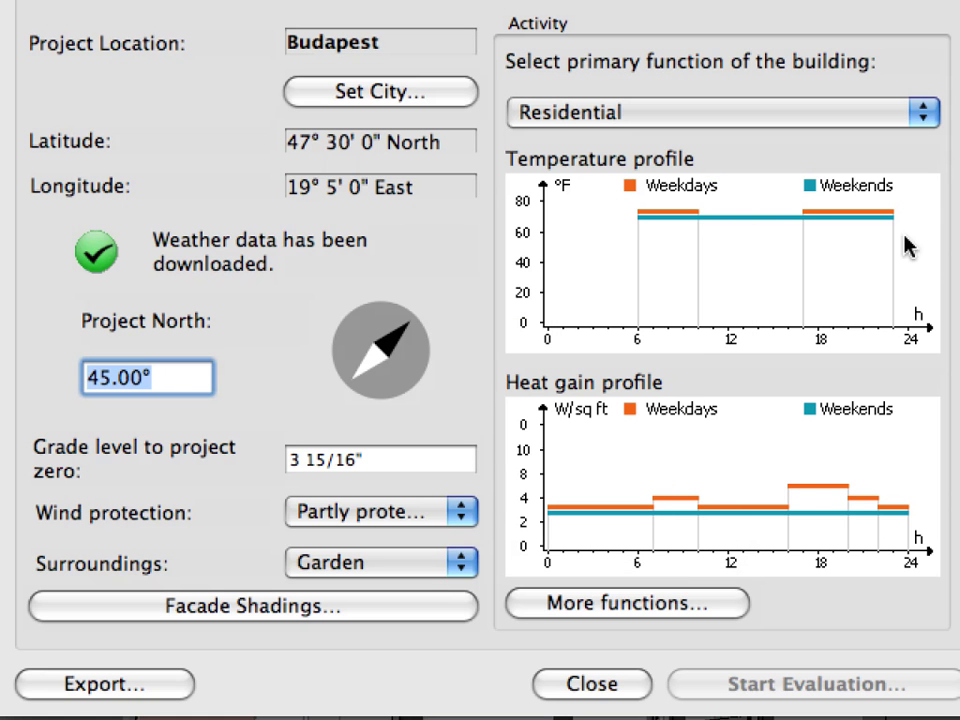
- Keep Residential as the primary function and add Office as an additional function
left_click(924, 115)
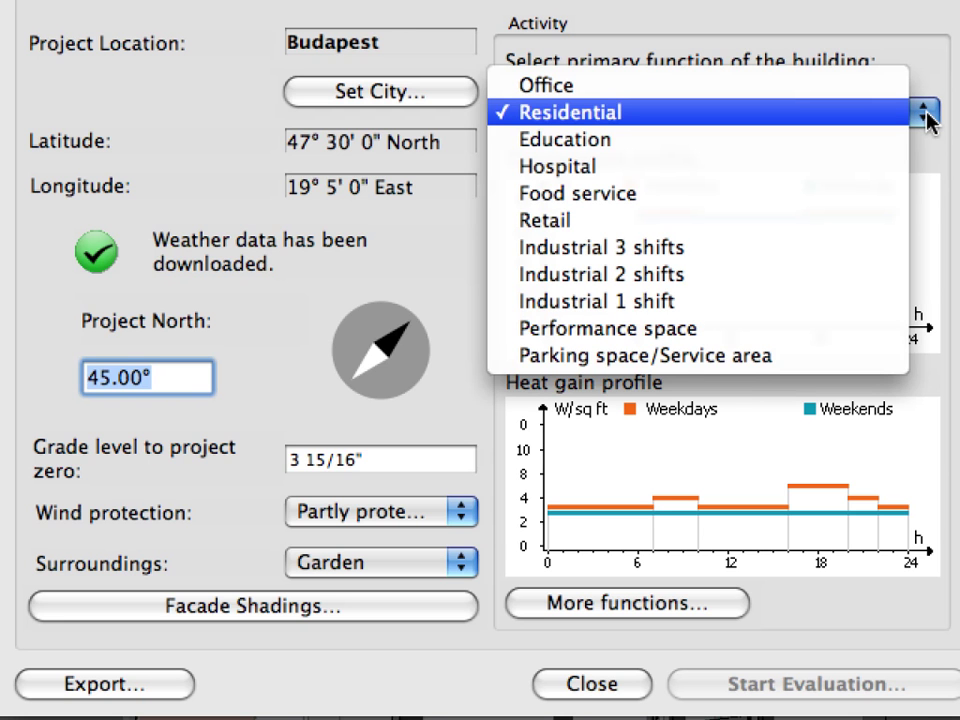
left_click(825, 115)
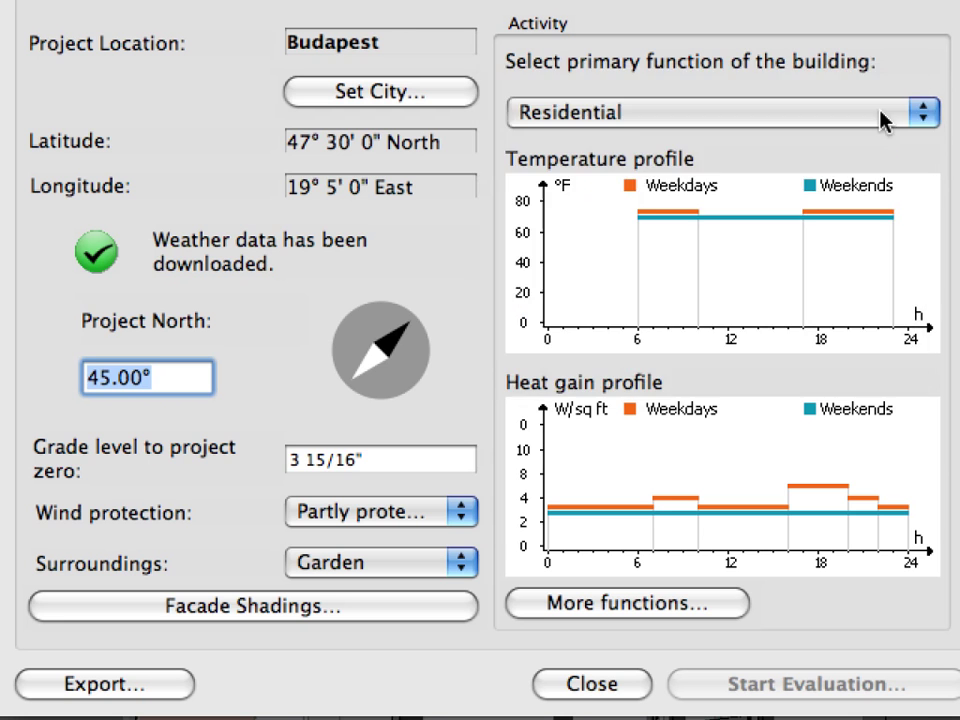
left_click(737, 606)
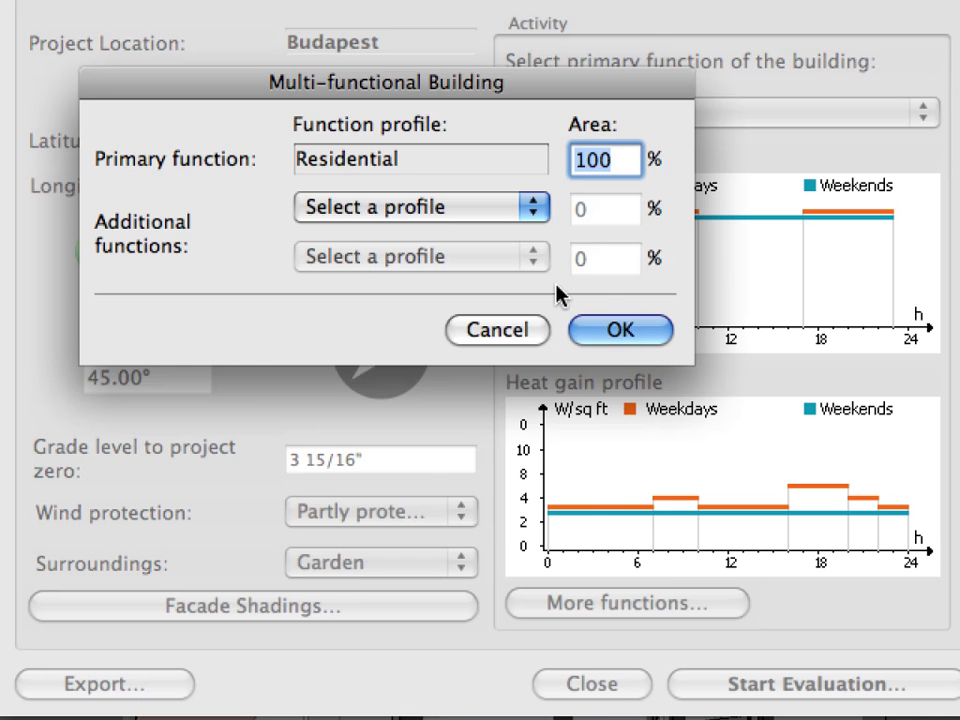
left_click(534, 206)
left_click(521, 238)
left_click(576, 212)
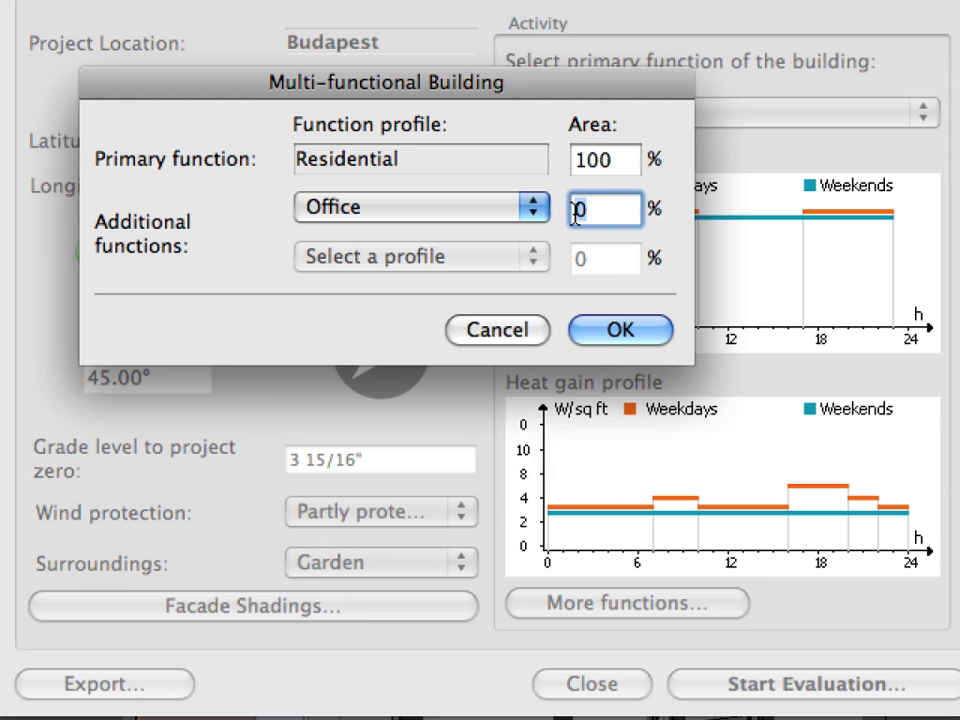
- Enter an 80% Residential / 20% Office split, discard it, and show the Structures table
left_click_drag(608, 158, 561, 158)
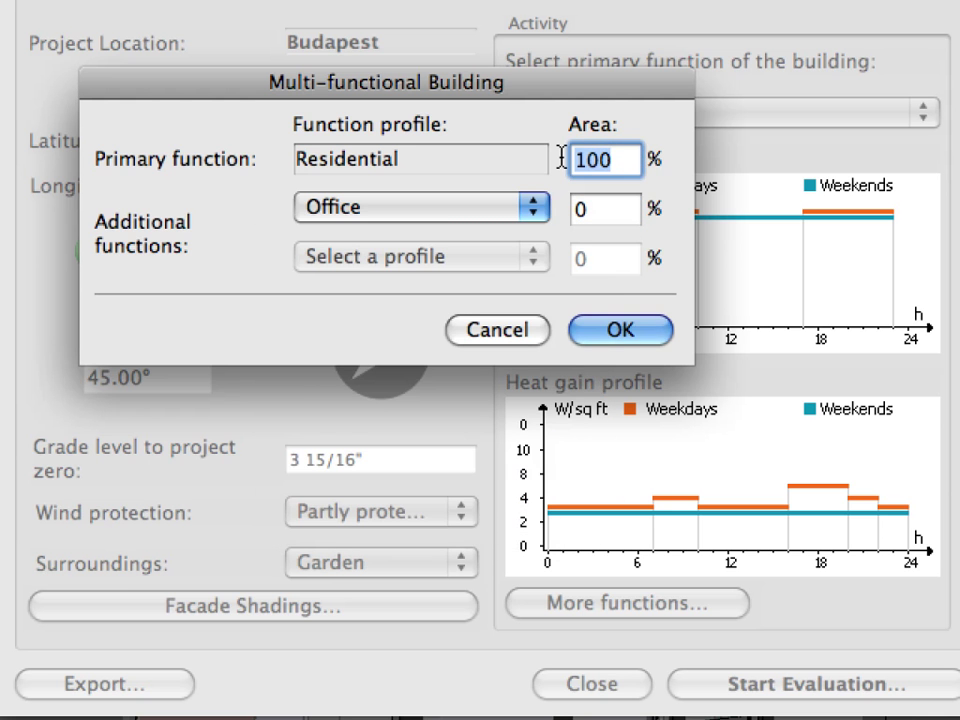
type("80")
left_click(598, 208)
key("BackSpace")
type("20")
key("Tab")
left_click(546, 333)
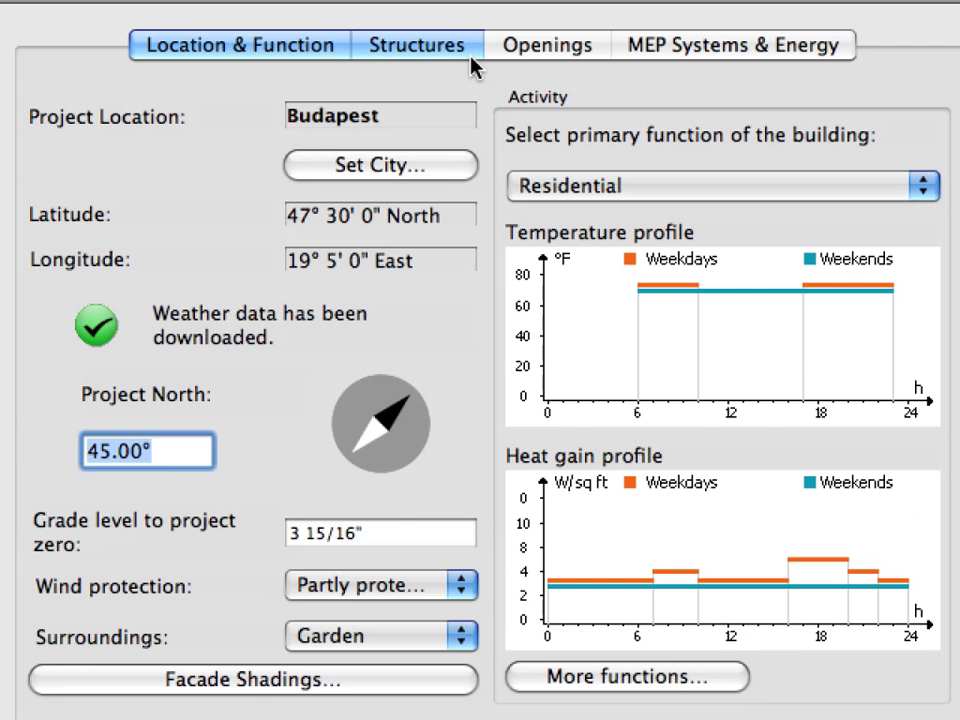
left_click(470, 57)
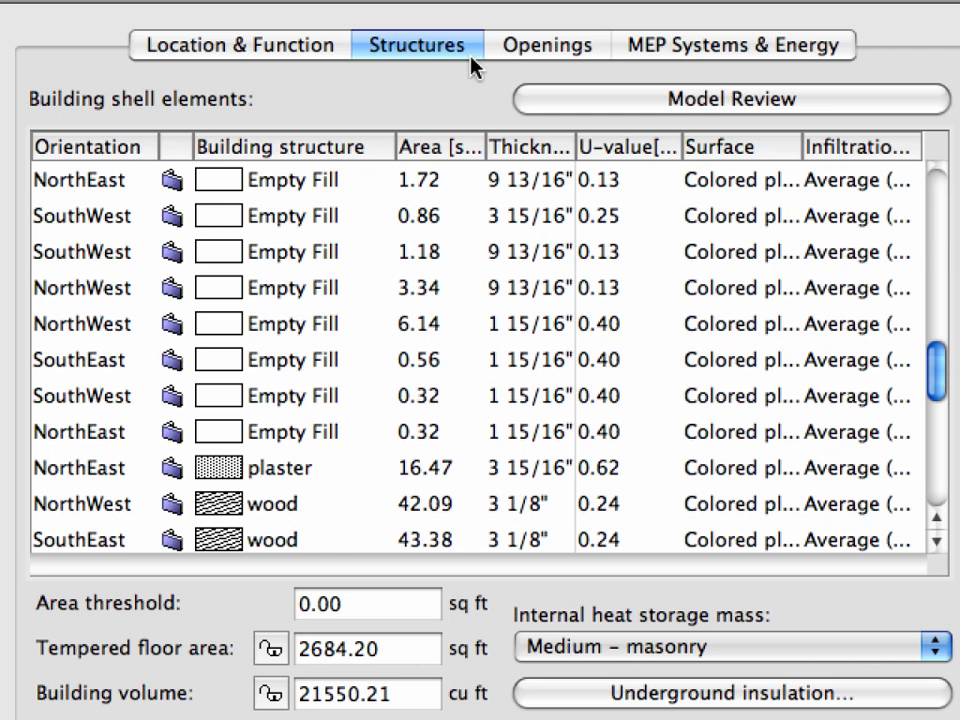
- Select the NorthWest concrete floor (1447.20 sq ft) and open its U-value calculation
scroll(321, 369, "up", 10)
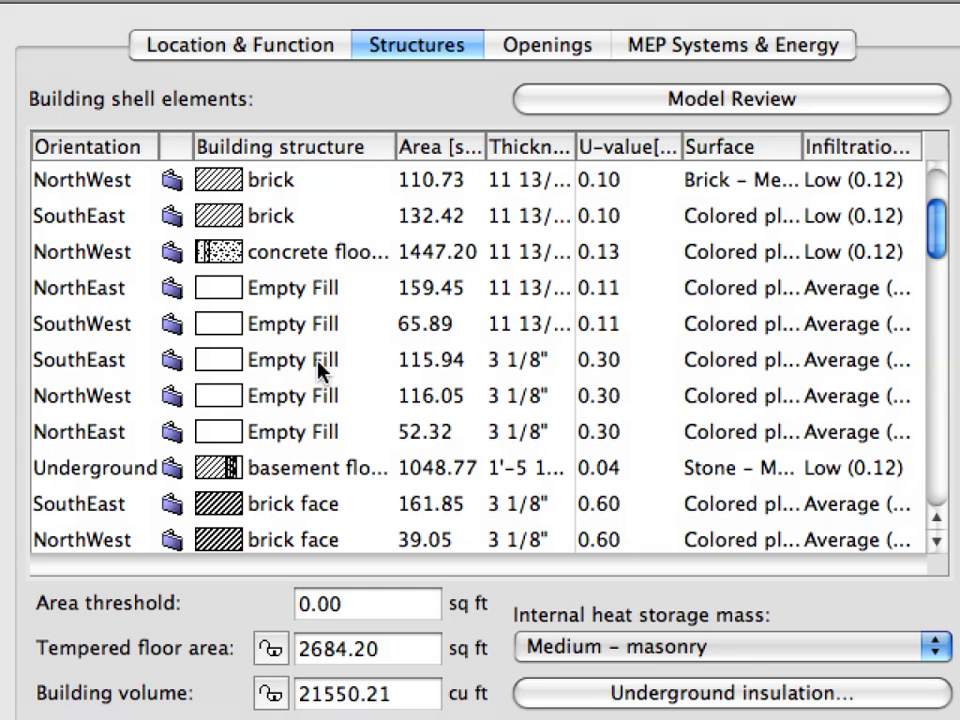
left_click(325, 260)
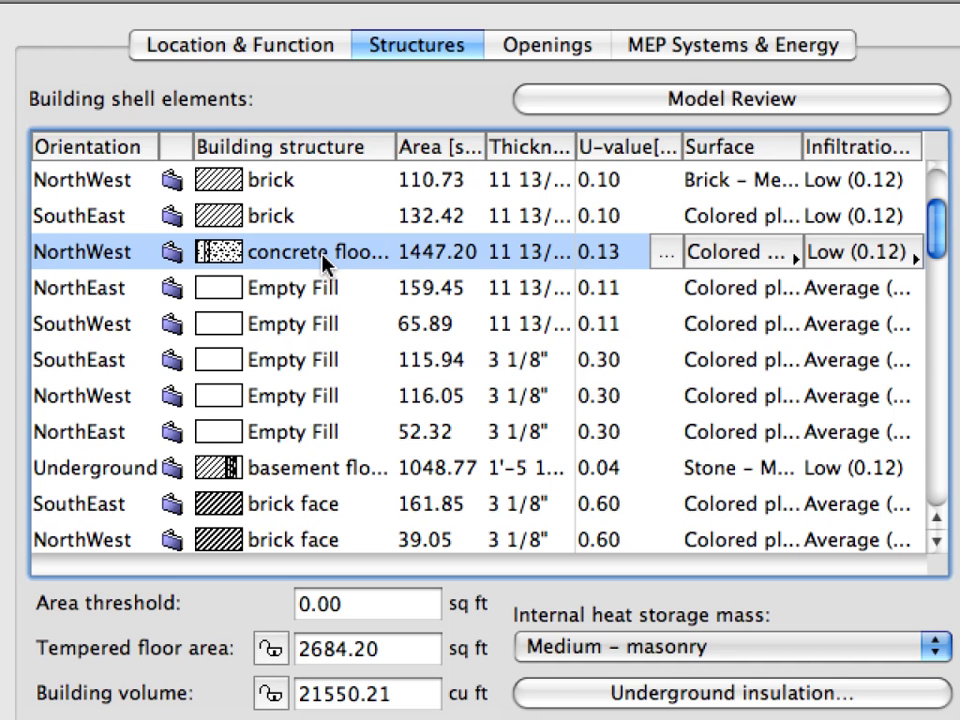
left_click(665, 260)
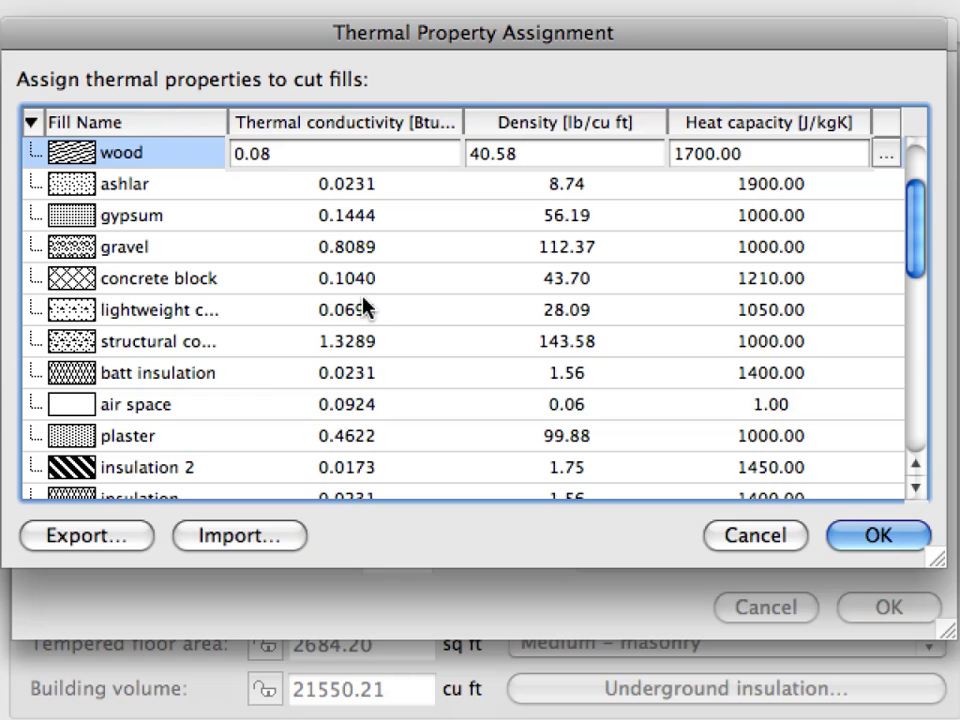
left_click(210, 289)
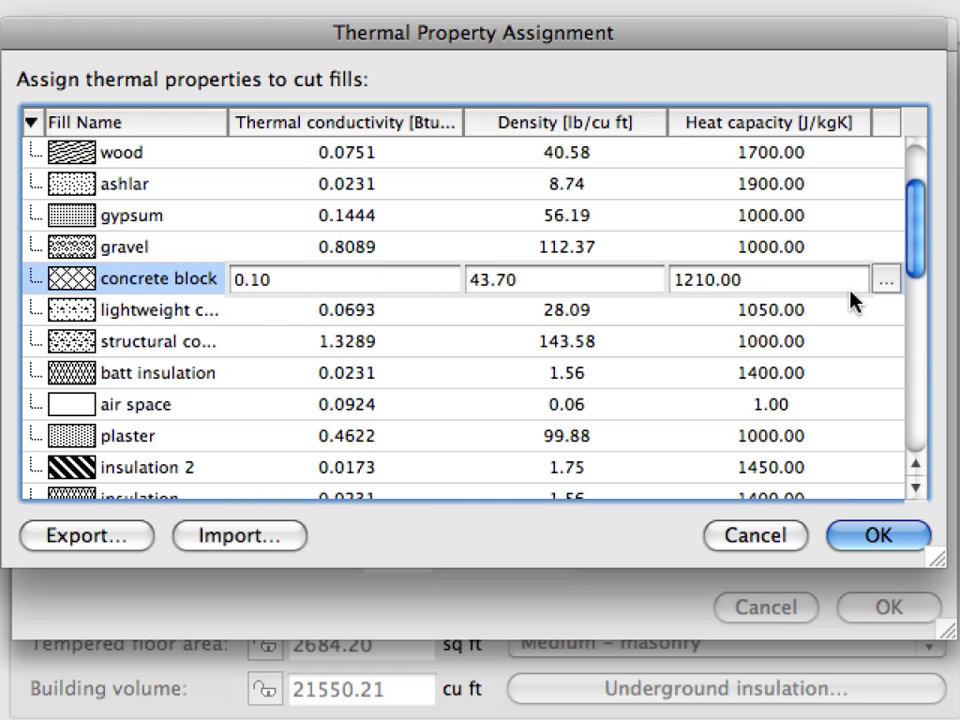
left_click(886, 281)
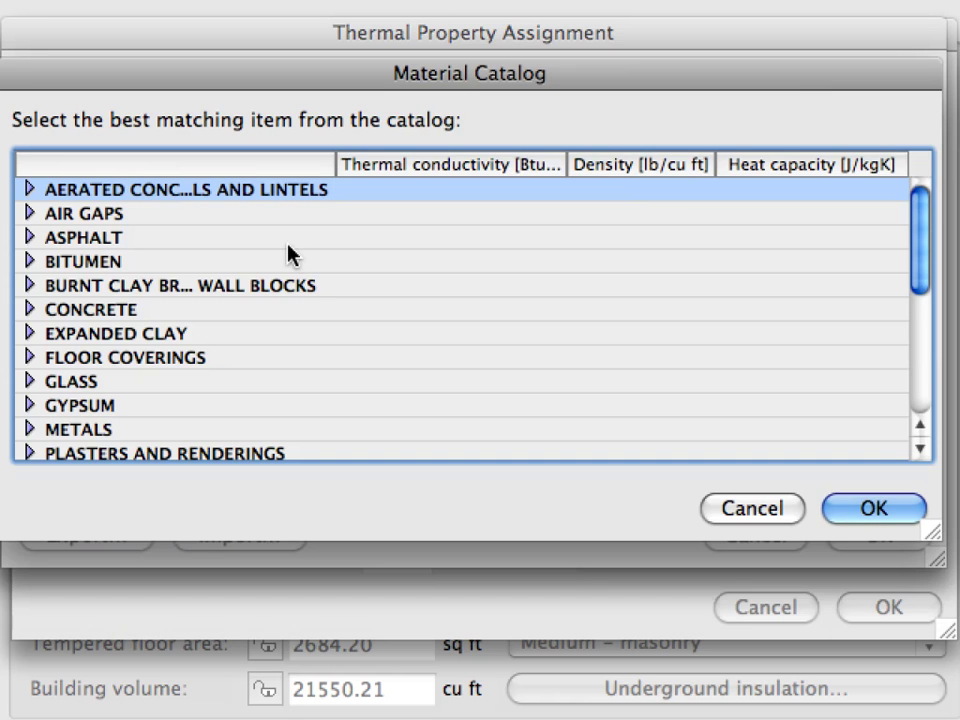
left_click(29, 309)
scroll(105, 322, "down", 2)
scroll(105, 322, "down", 2)
scroll(107, 326, "up", 1)
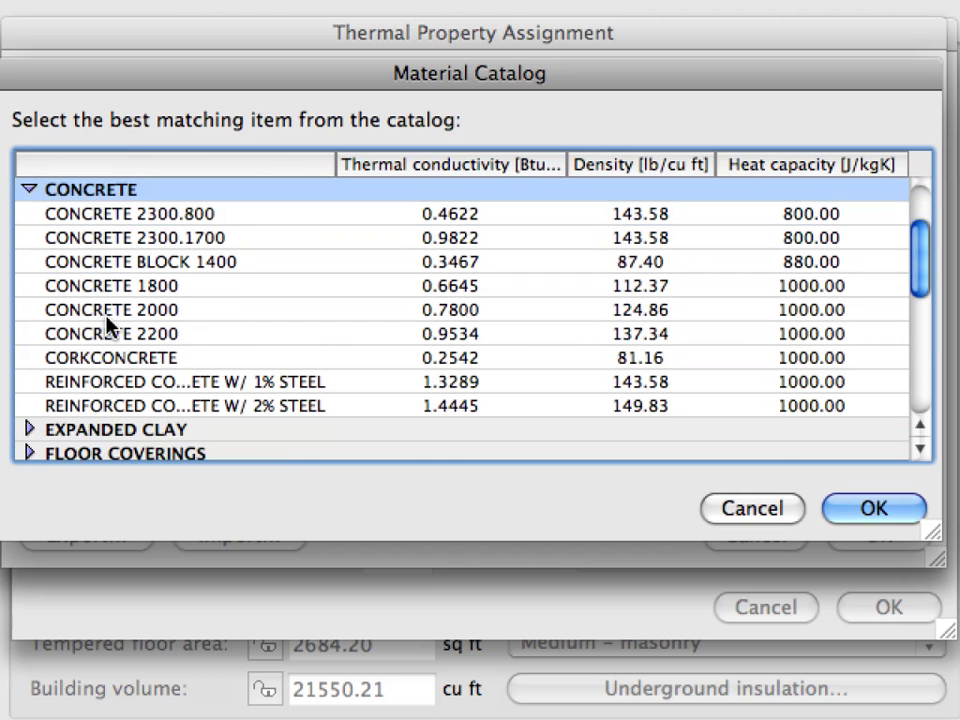
left_click(167, 240)
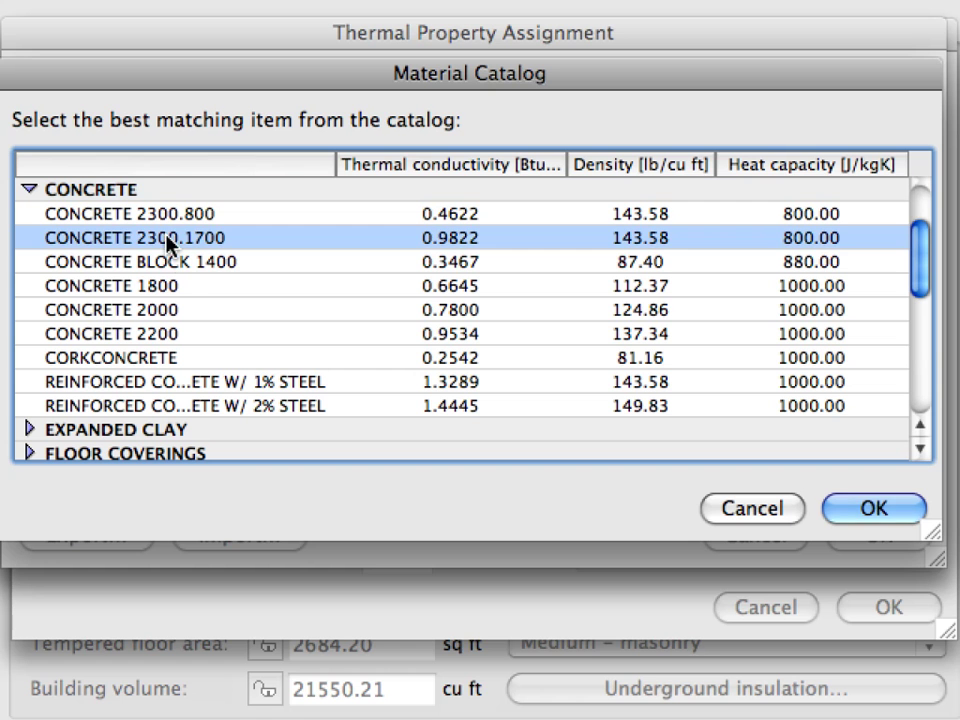
left_click(177, 265)
left_click(177, 290)
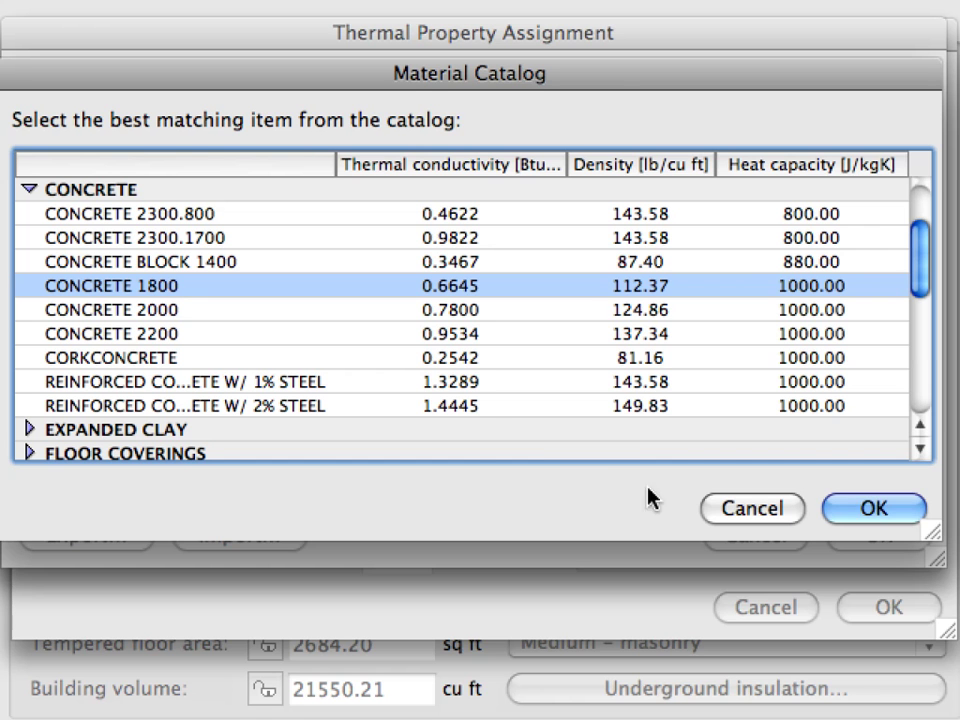
left_click(801, 515)
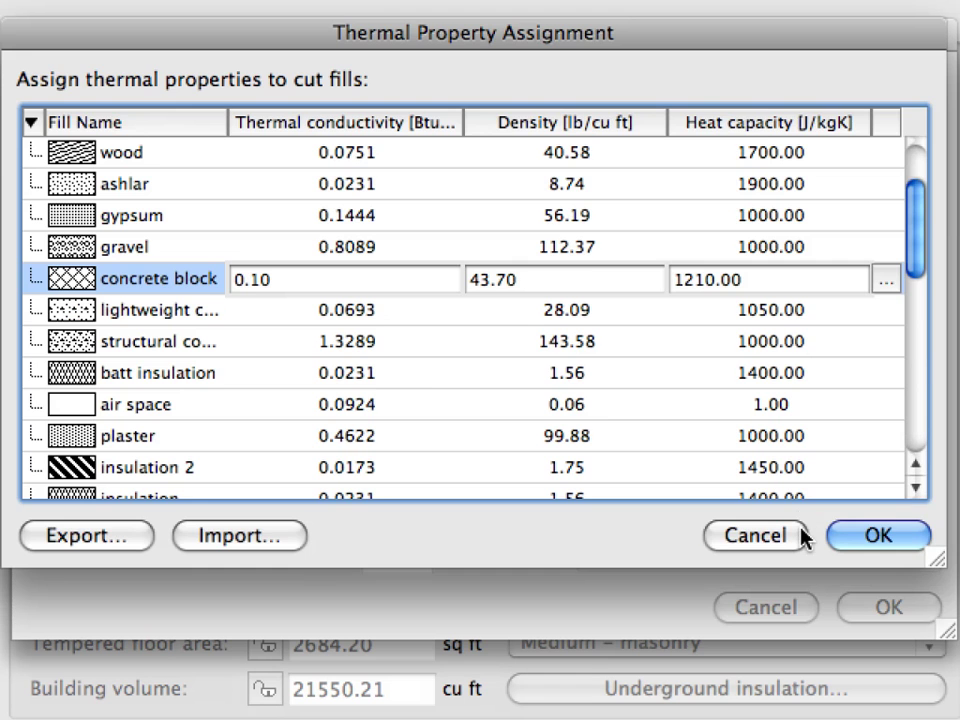
left_click(800, 536)
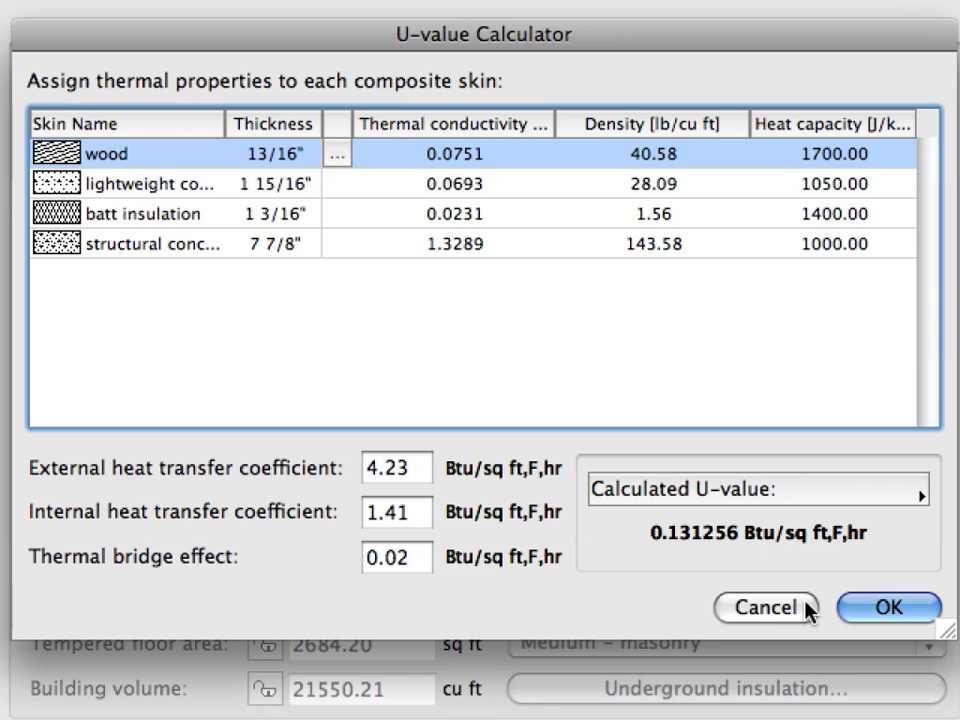
- Cancel the thermal dialogs, keep Medium – masonry heat storage mass, and open Underground insulation
left_click(806, 607)
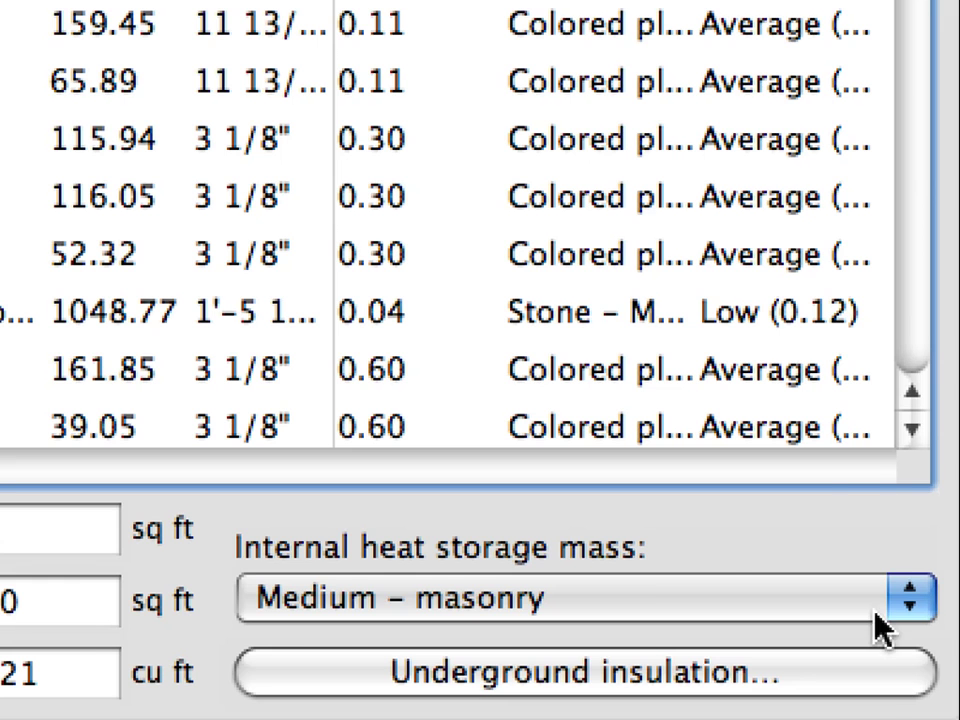
left_click(910, 600)
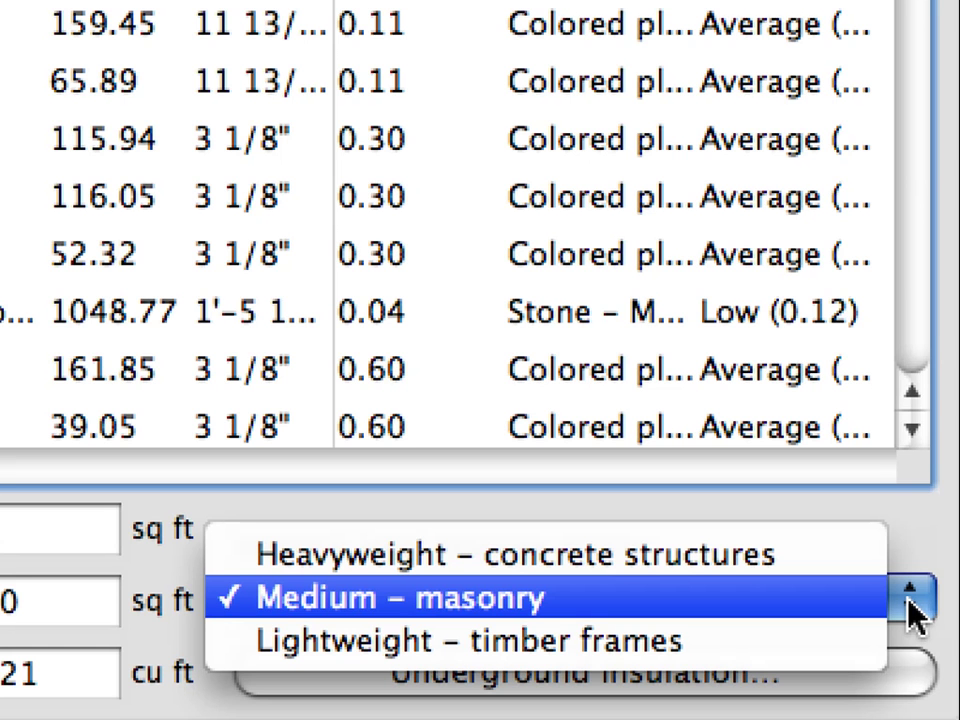
left_click(814, 613)
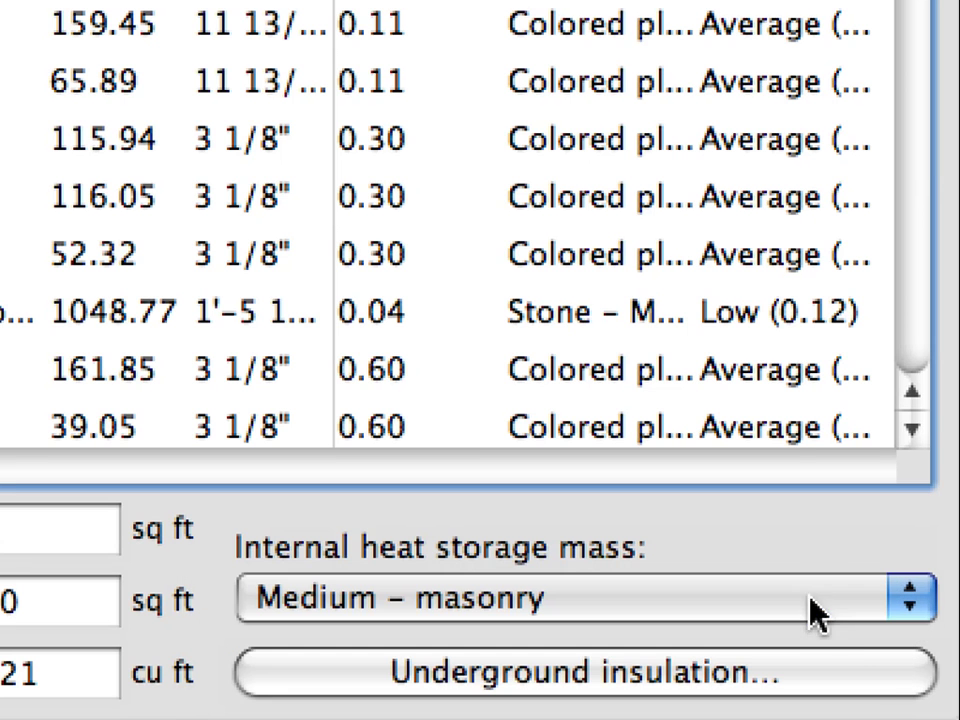
left_click(890, 684)
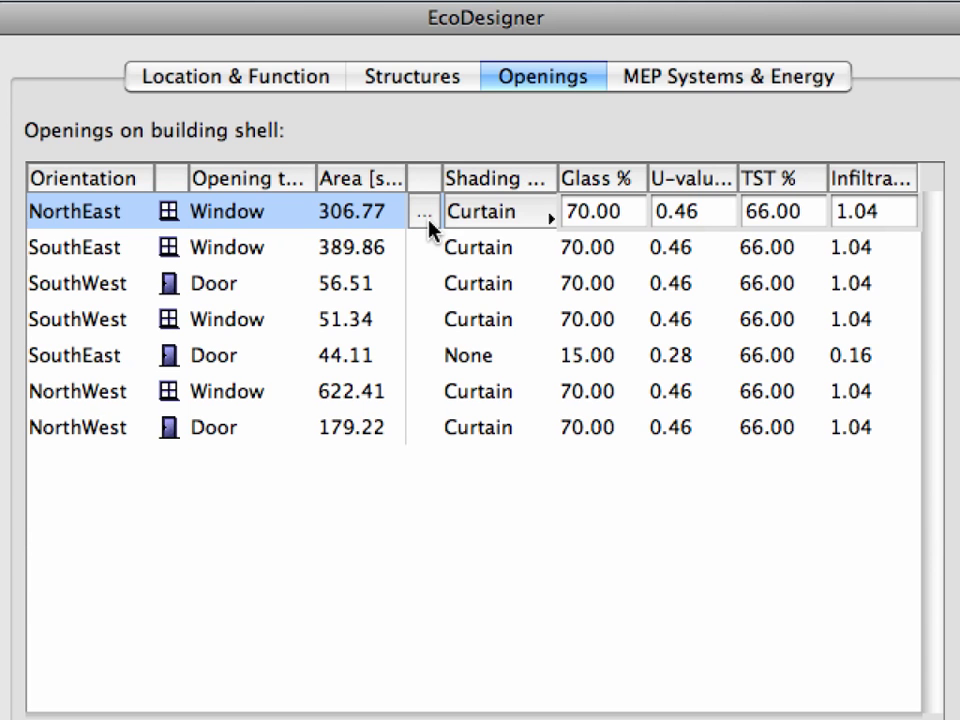
- Keep Curtain shading on the NorthEast window and browse its catalog's window glazings without picking one
left_click(553, 219)
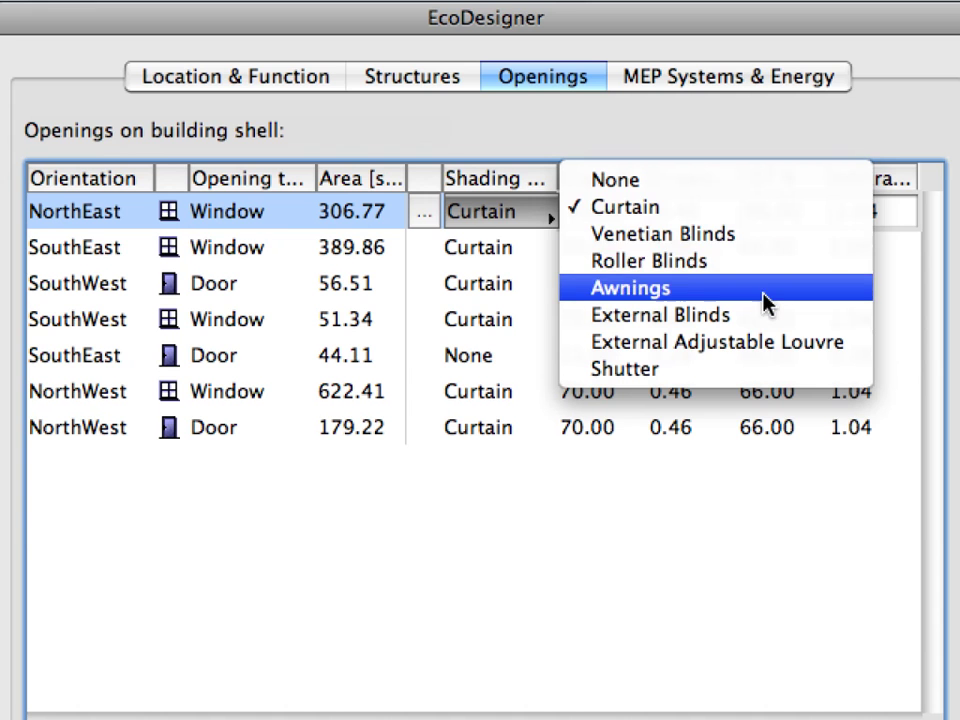
left_click(755, 212)
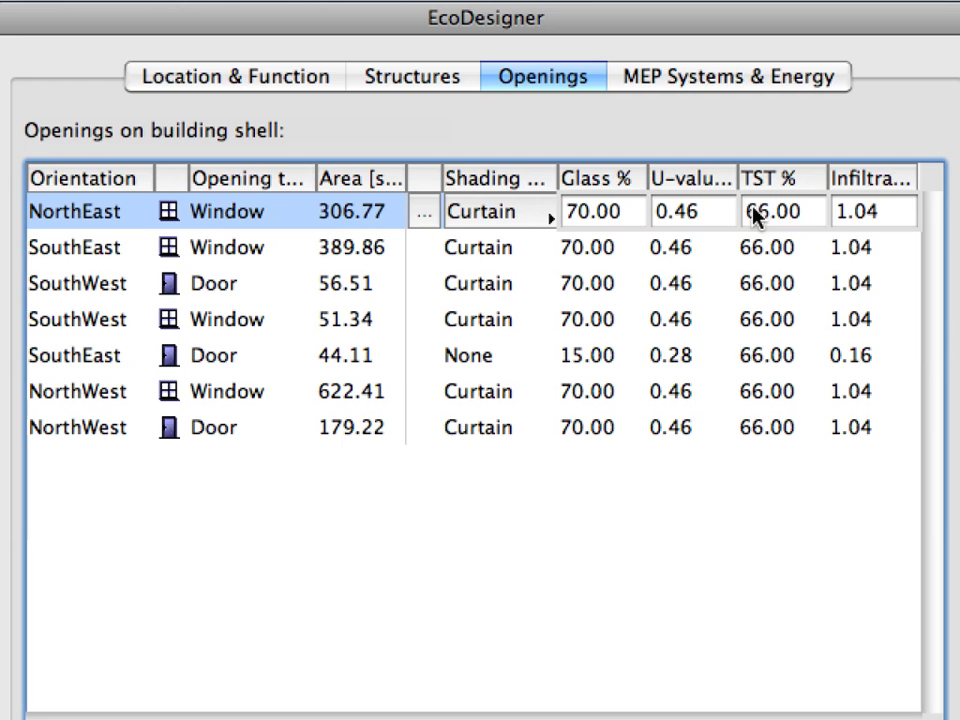
left_click(424, 212)
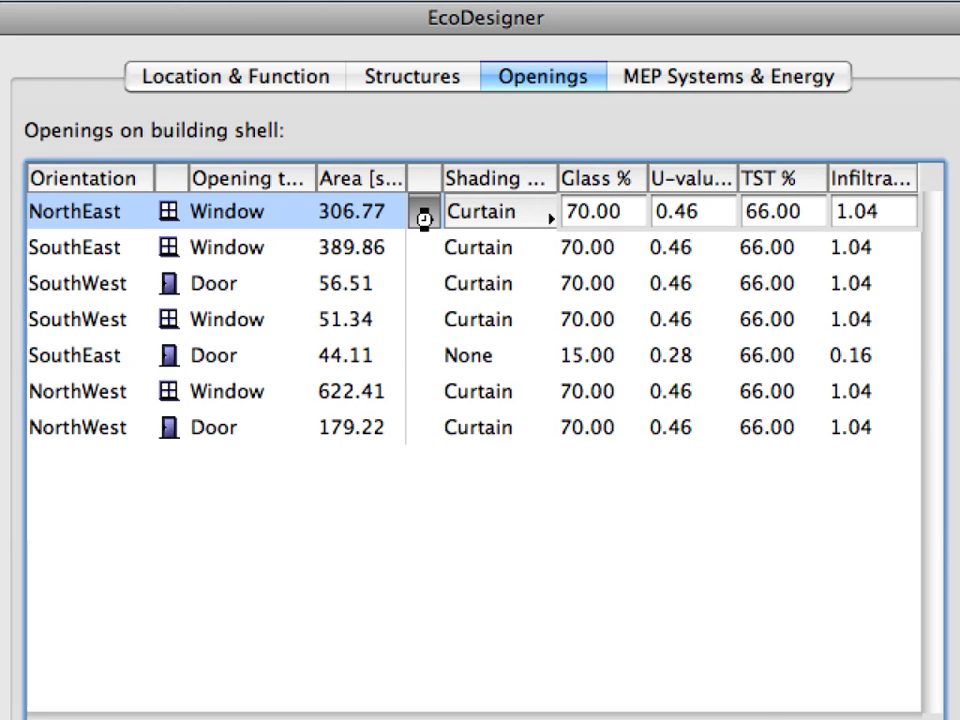
left_click_drag(707, 504, 713, 458)
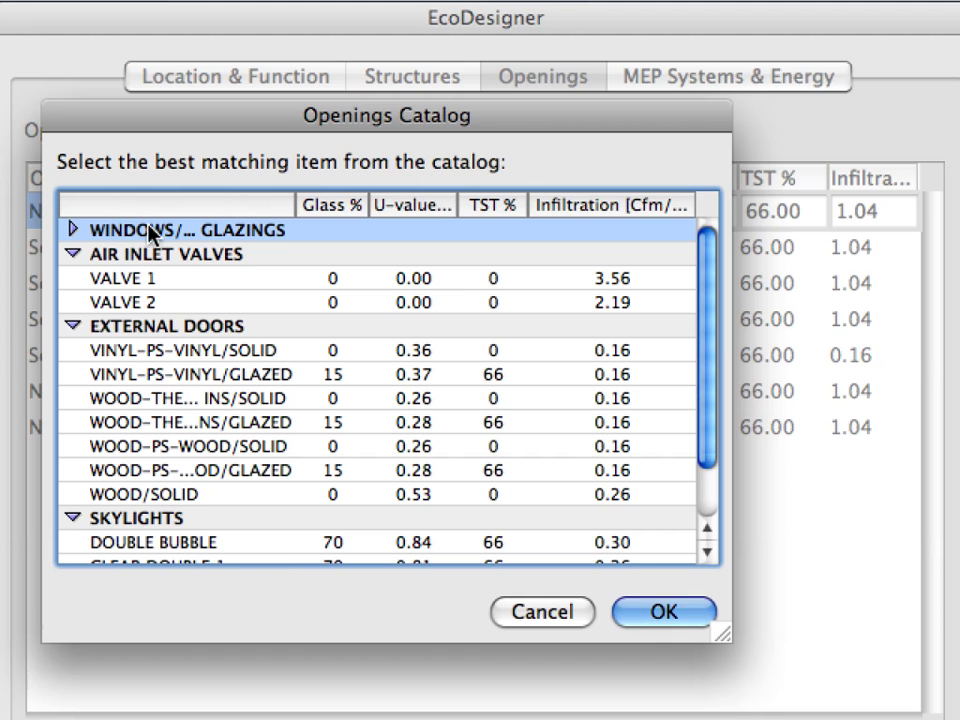
left_click(72, 230)
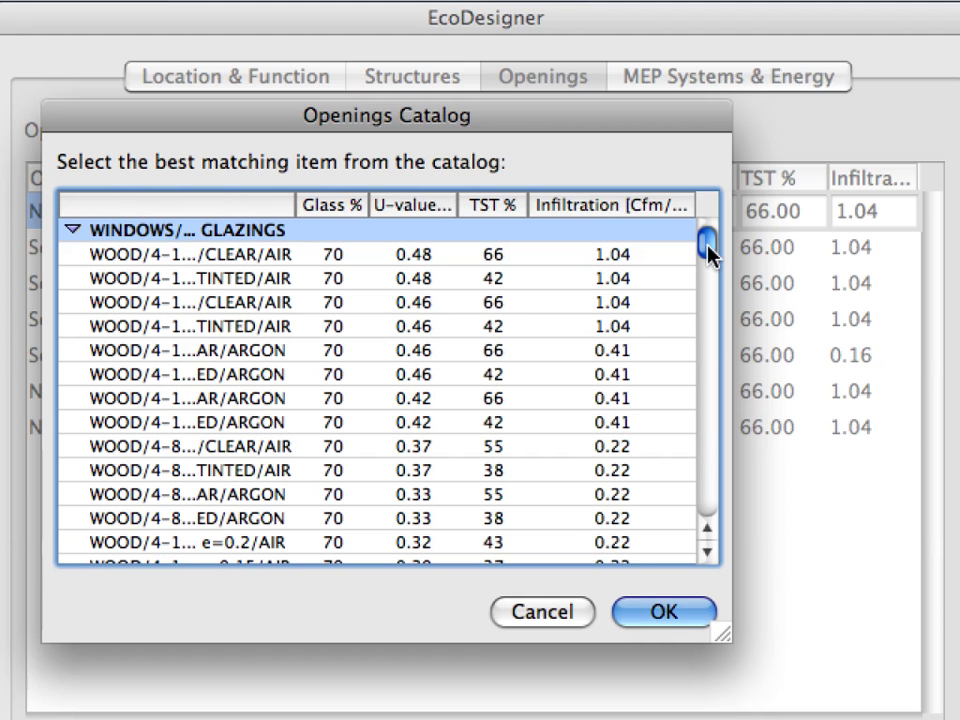
left_click_drag(711, 246, 705, 500)
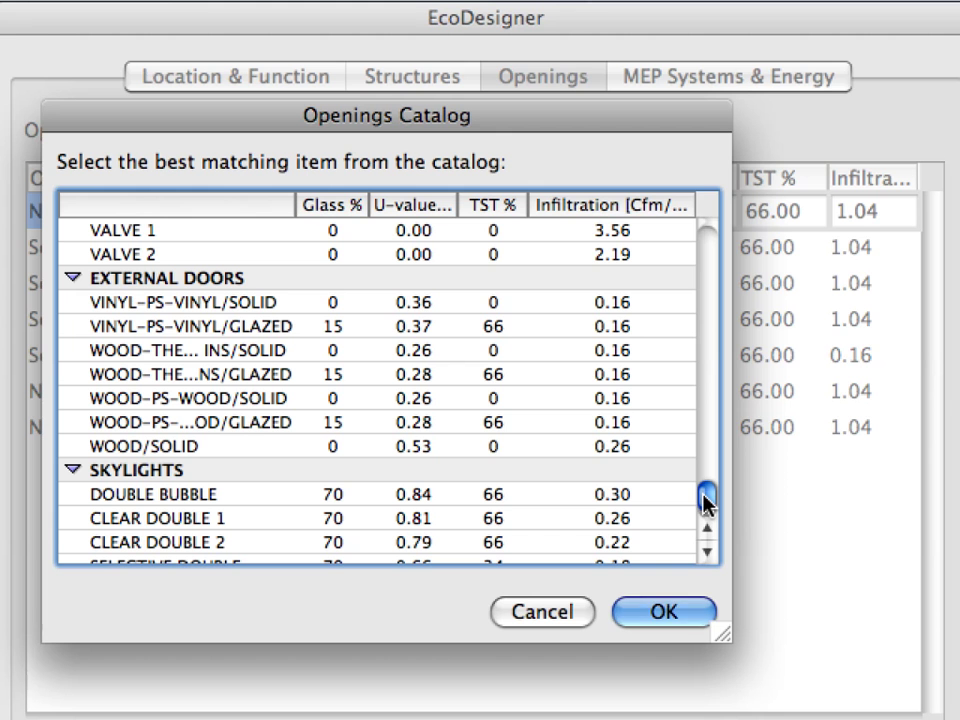
left_click(590, 619)
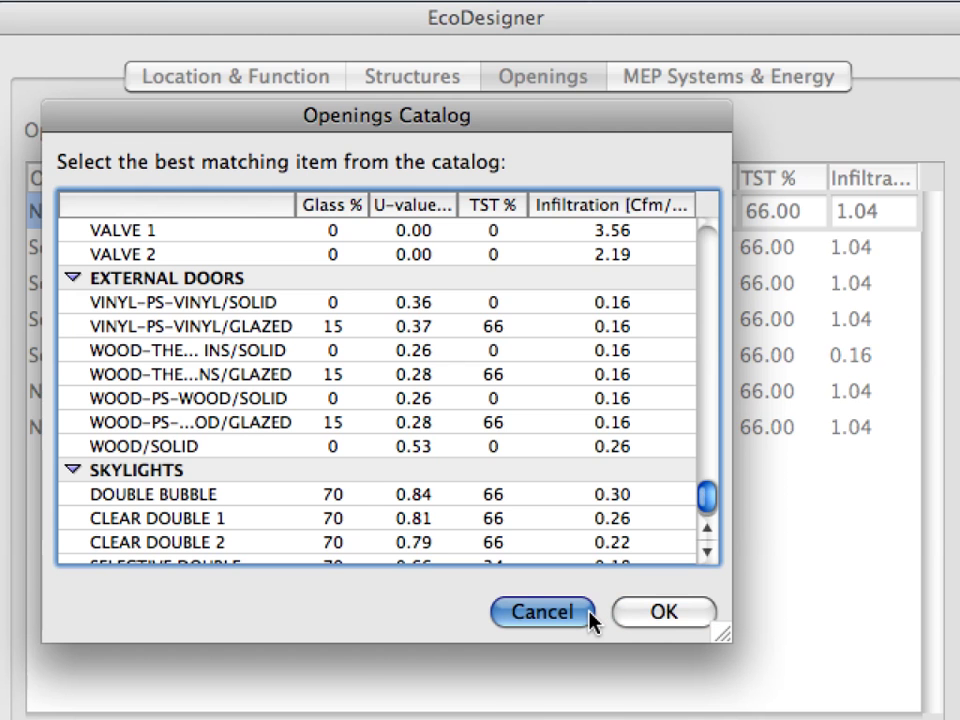
left_click(634, 80)
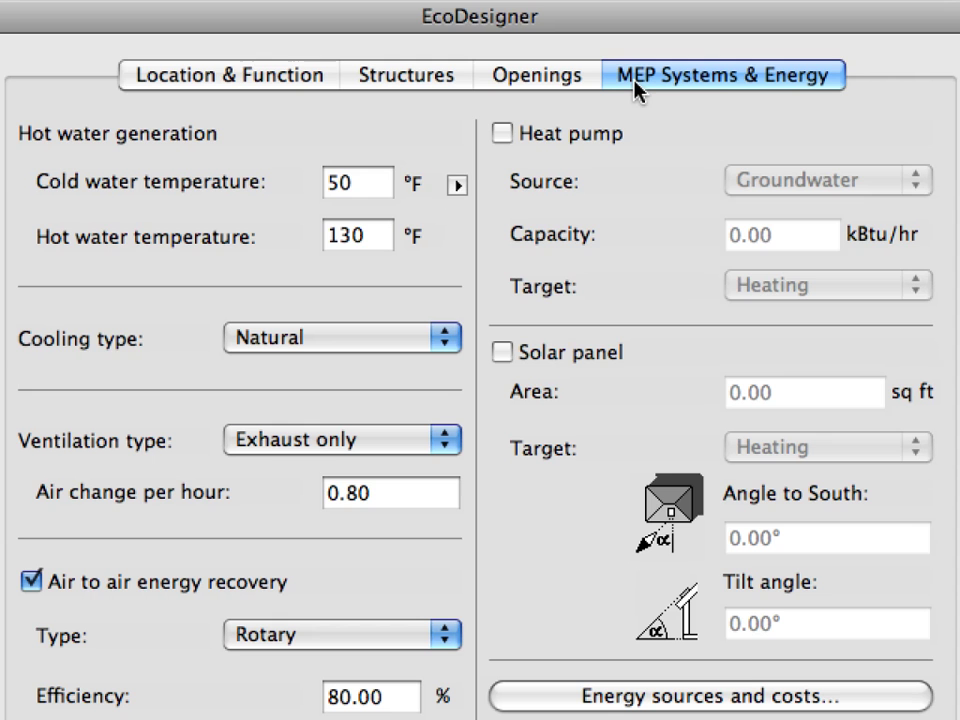
- Keep Fahrenheit water temperatures, Natural cooling and Rotary energy recovery
left_click(457, 186)
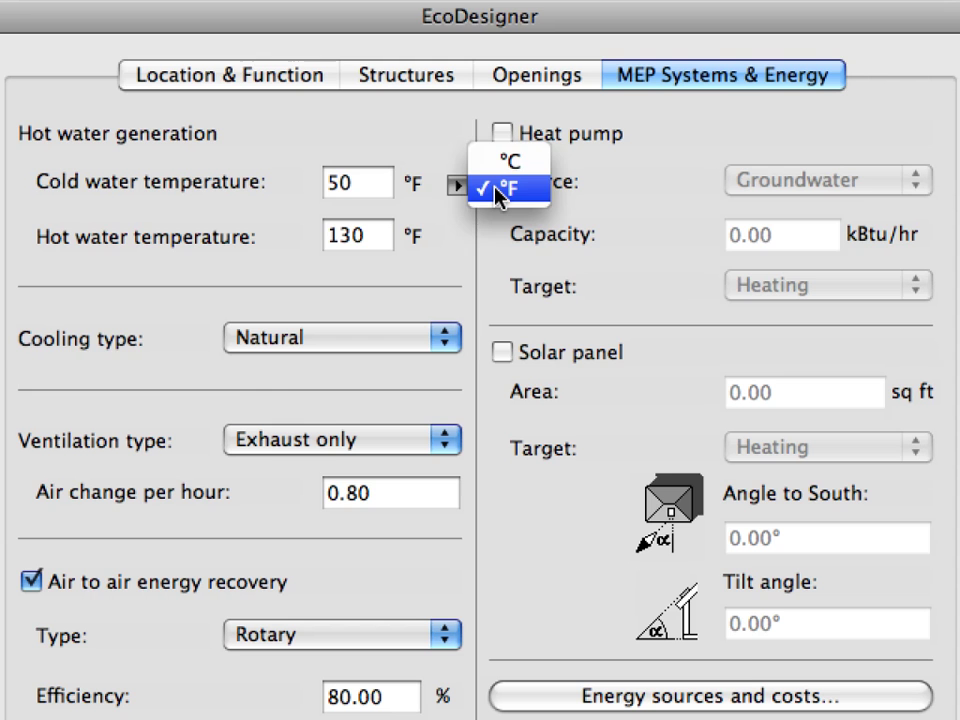
left_click(498, 192)
left_click(446, 338)
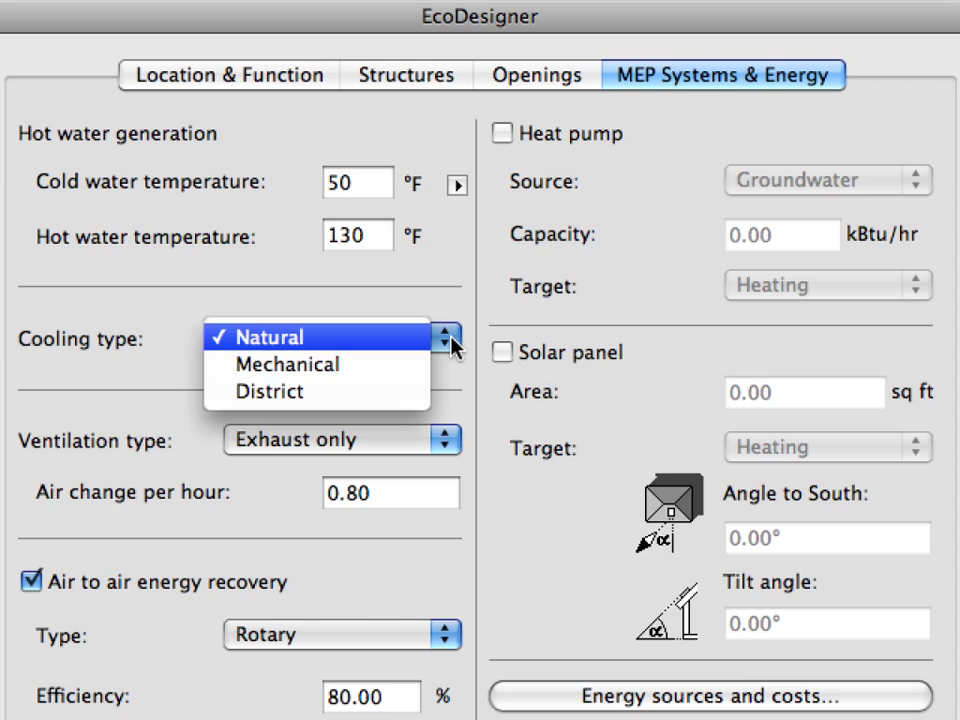
left_click(418, 340)
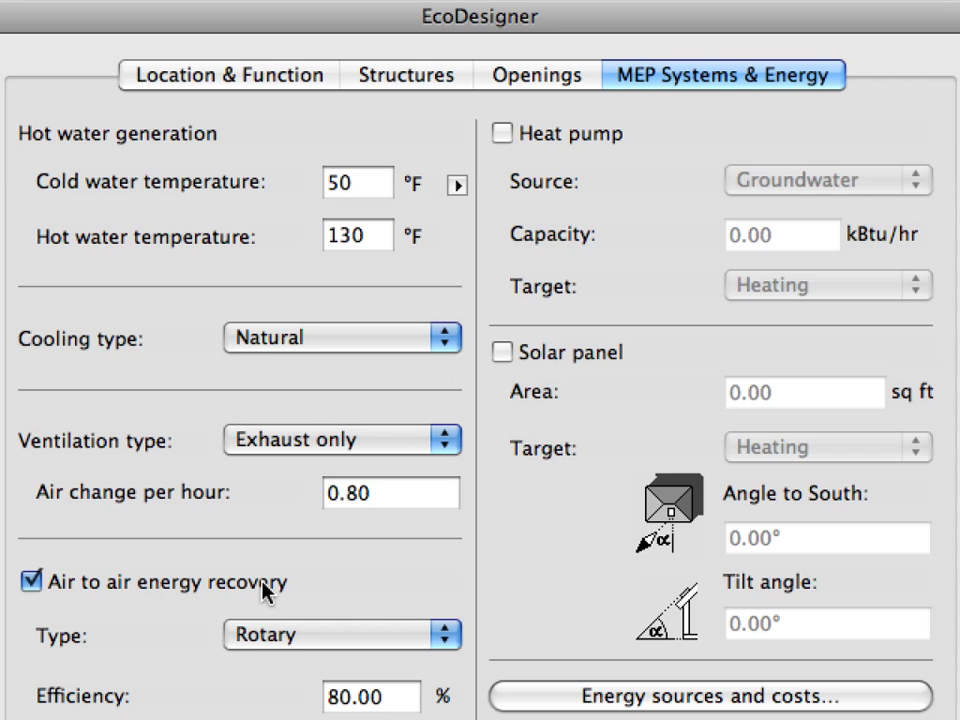
left_click(449, 636)
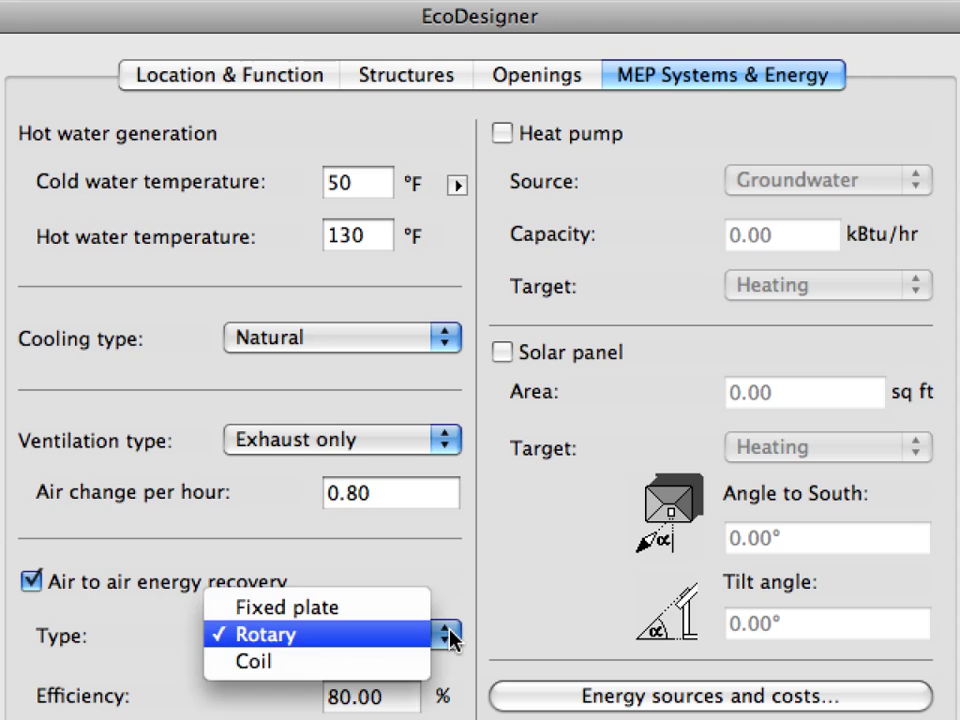
left_click(452, 638)
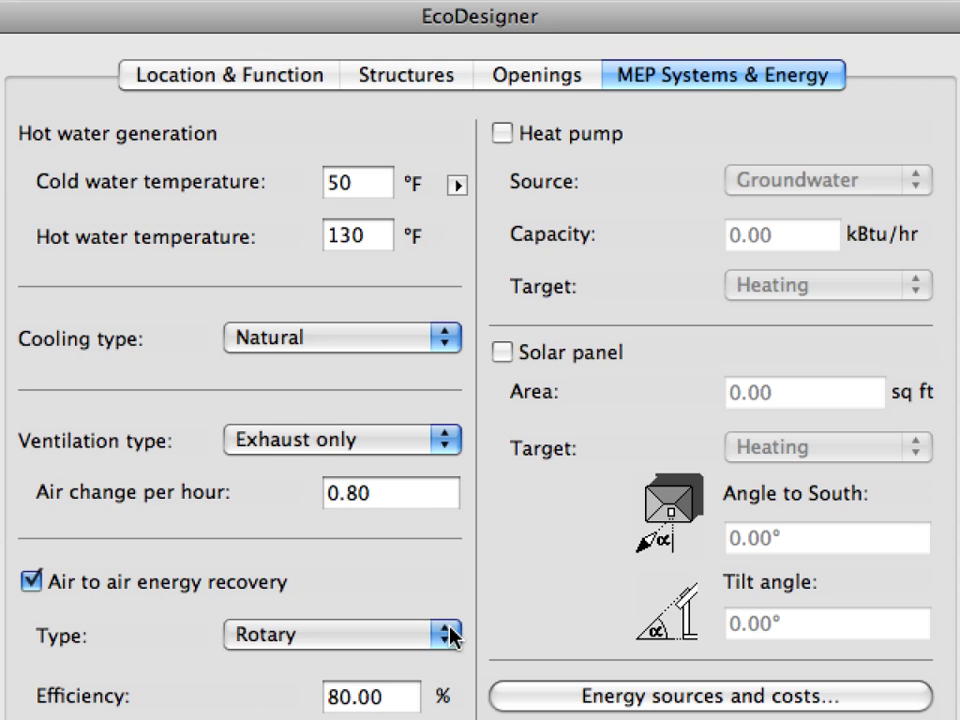
- Set ventilation to Natural and leave the heat pump and solar panel switched off
left_click(447, 442)
left_click(422, 414)
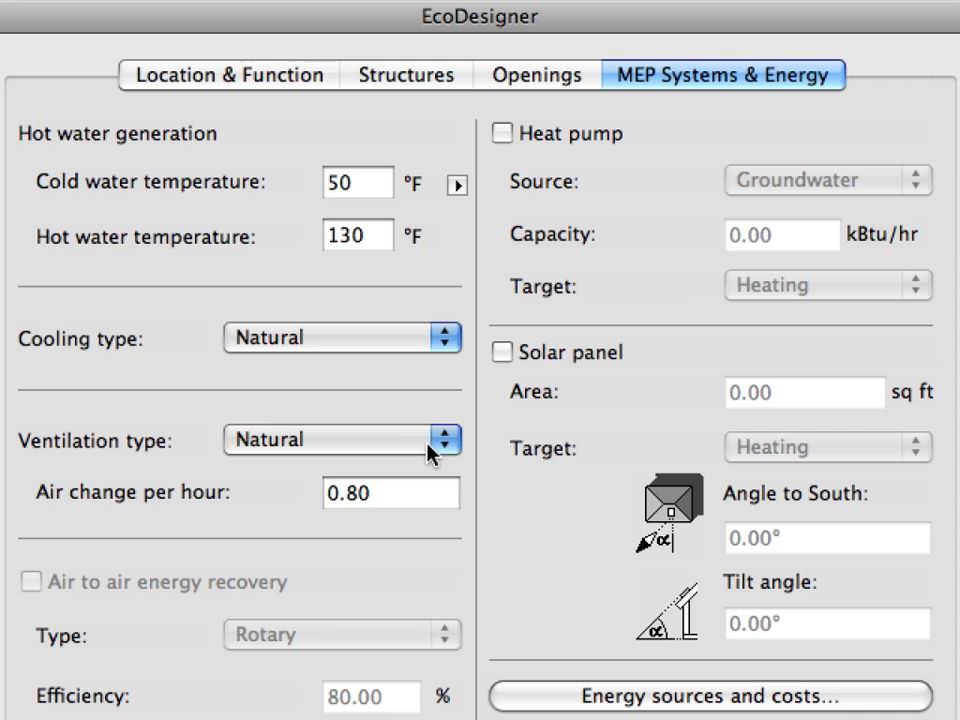
left_click(596, 147)
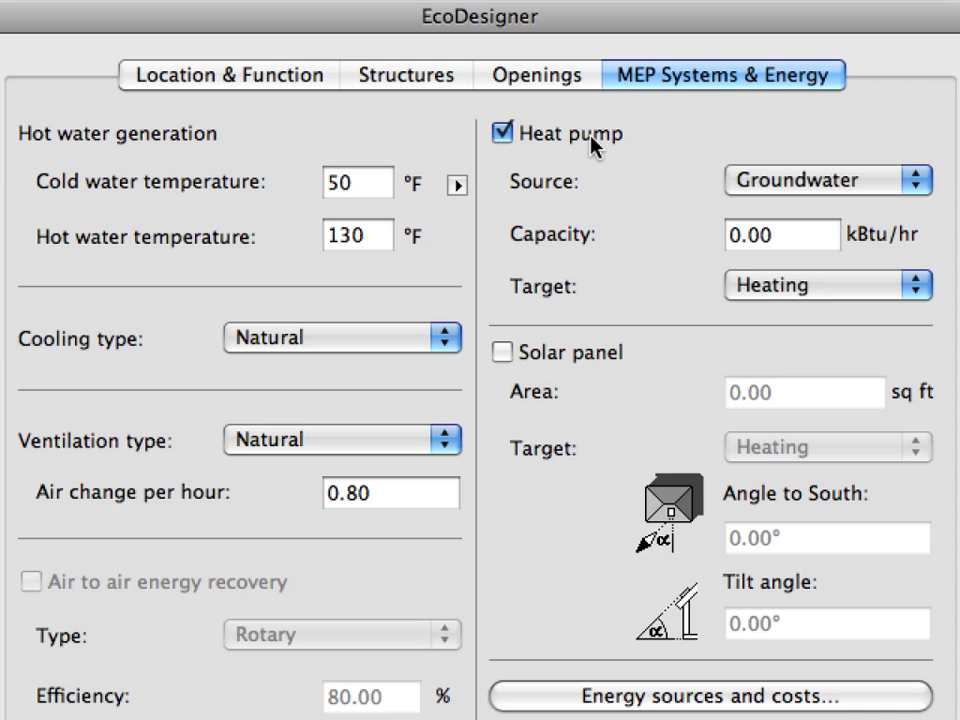
left_click(532, 138)
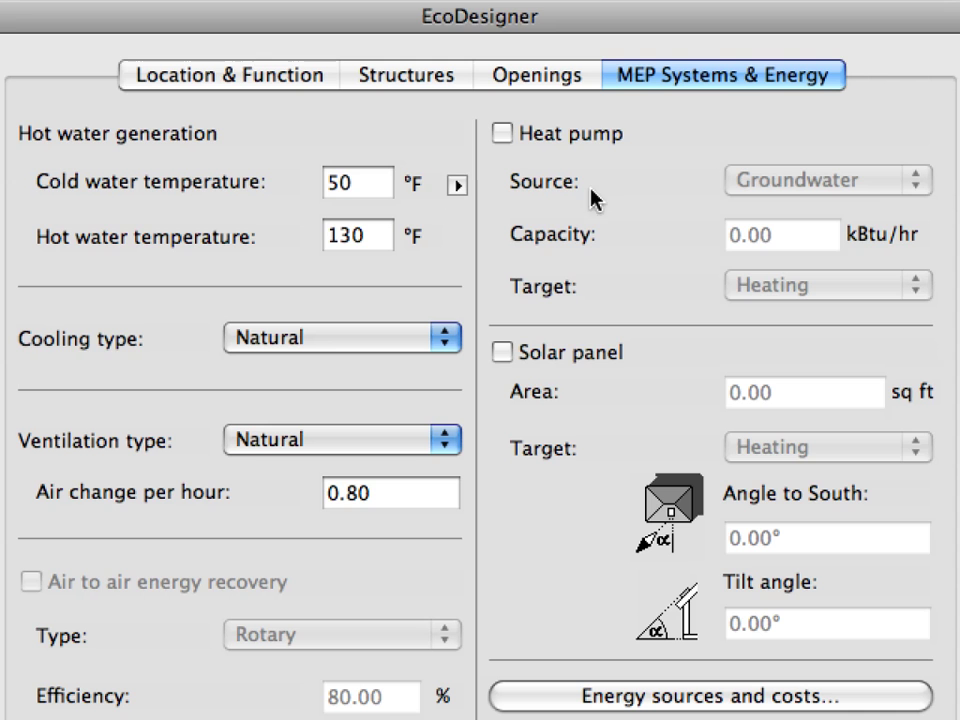
left_click(582, 350)
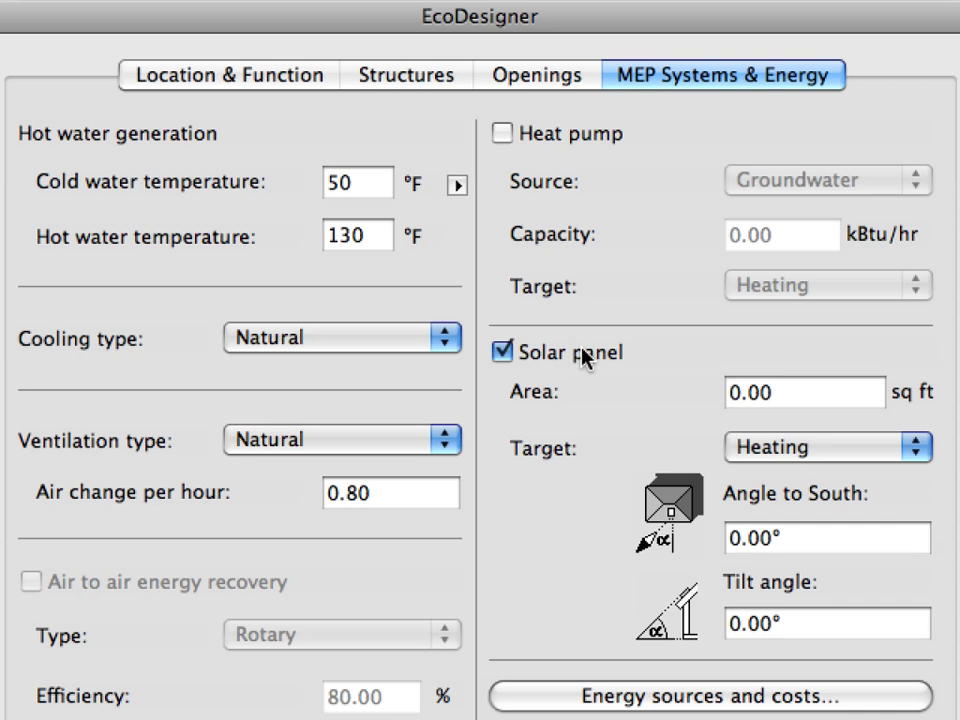
left_click(582, 355)
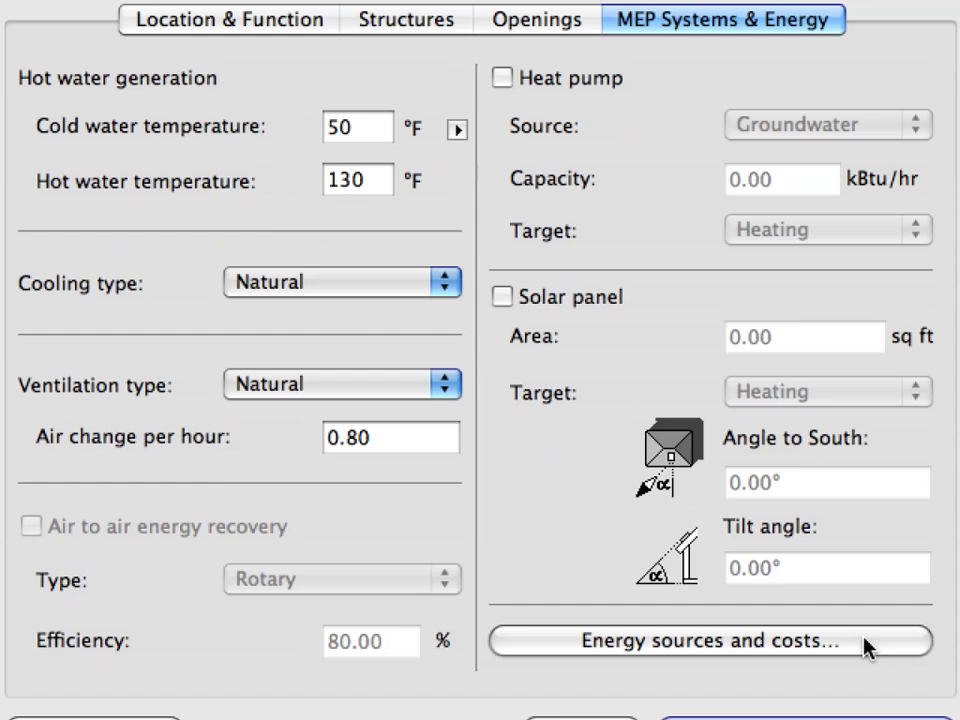
left_click(863, 640)
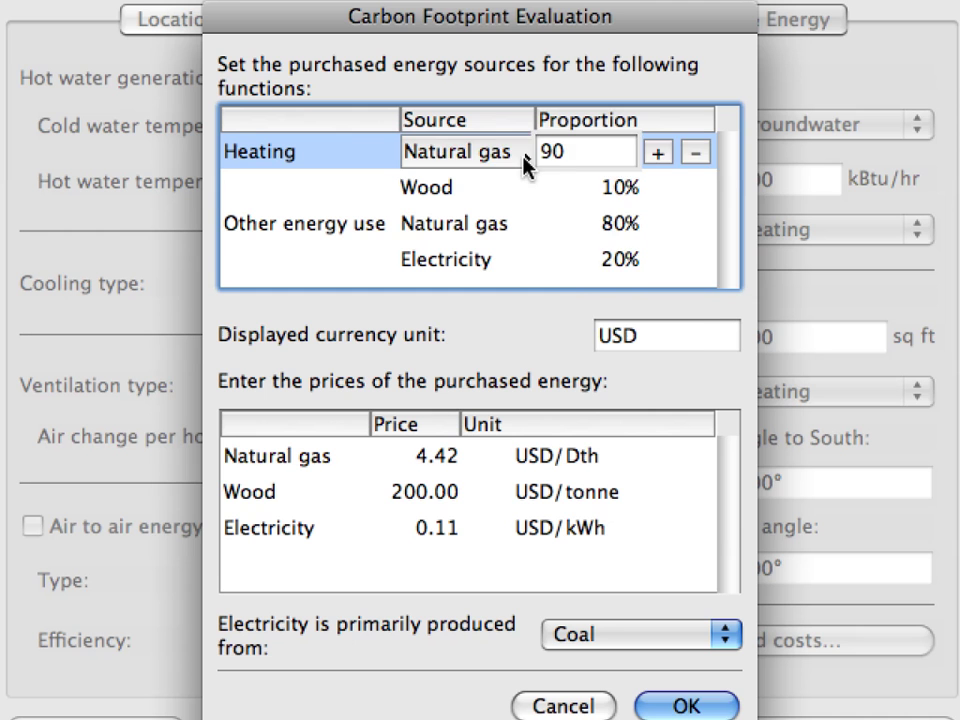
- Split the heating energy sources into 90% natural gas and 10% wood
left_click(523, 158)
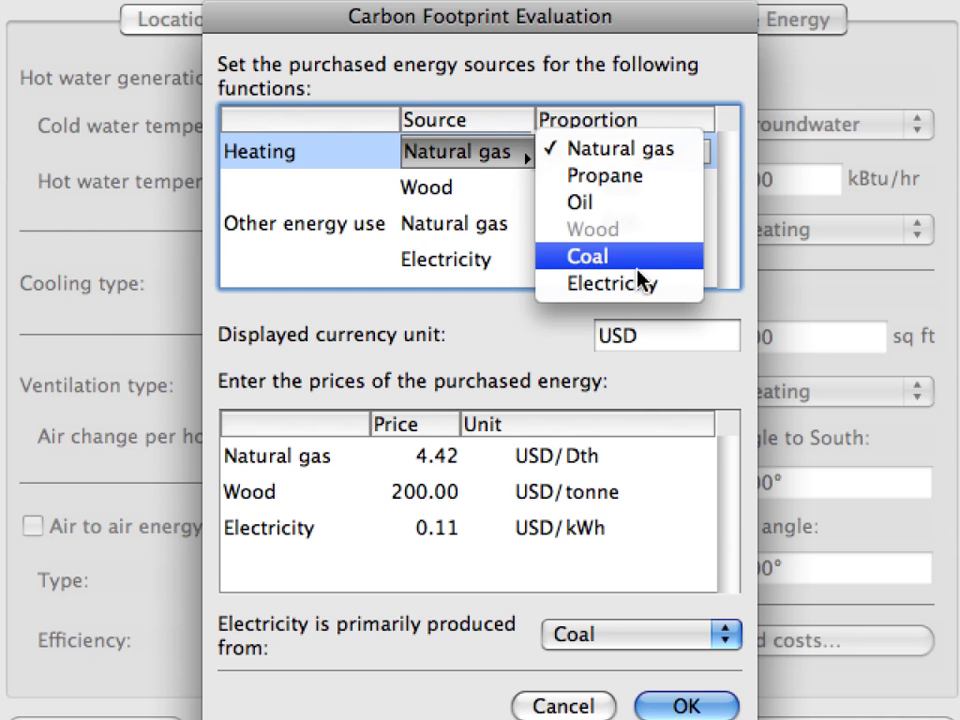
left_click(690, 154)
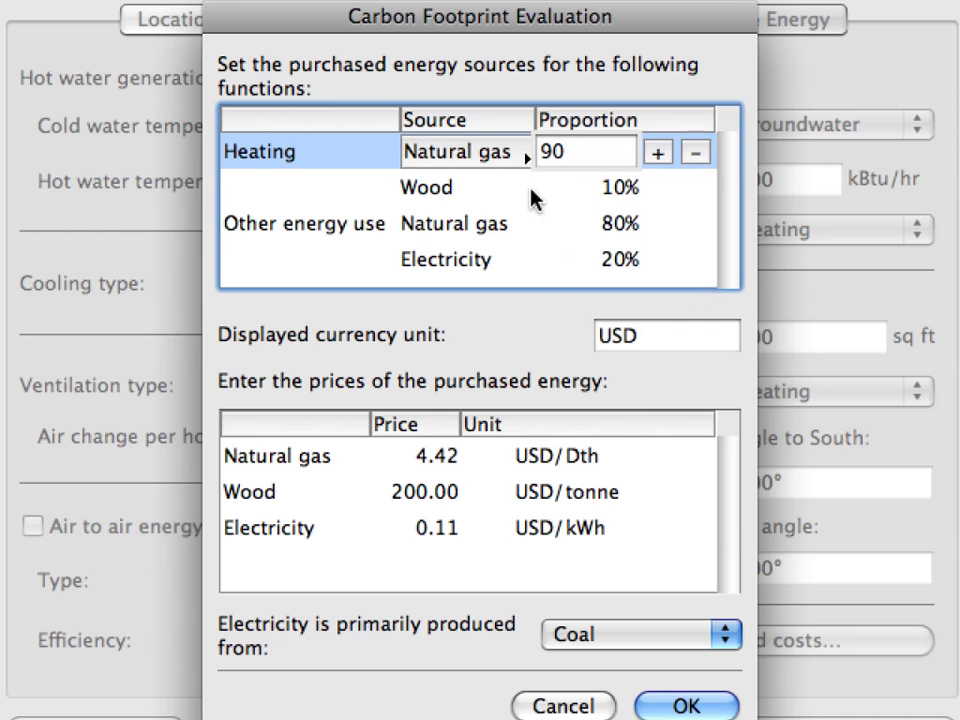
key("Return")
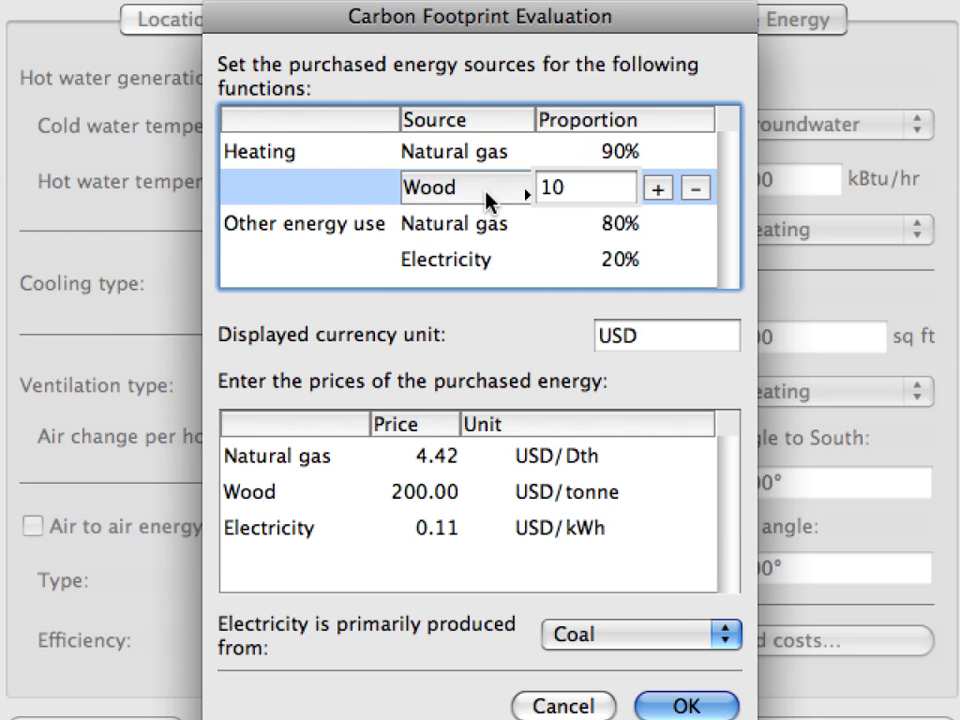
double_click(600, 190)
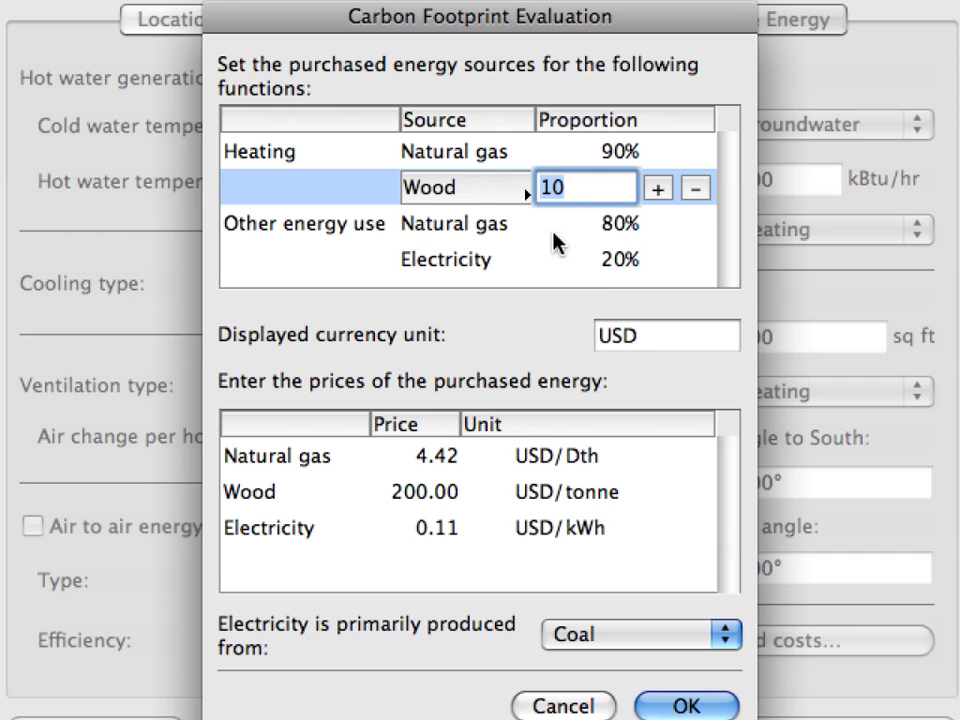
- Keep USD currency and the Dth natural gas unit, and price wood per ton
left_click(668, 340)
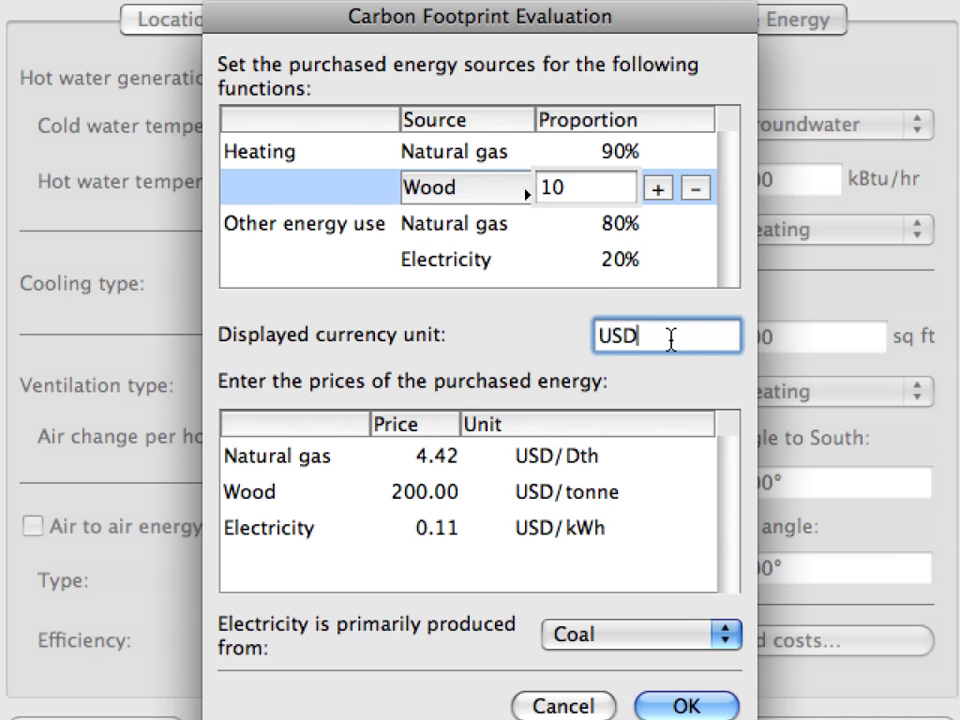
left_click_drag(670, 340, 596, 336)
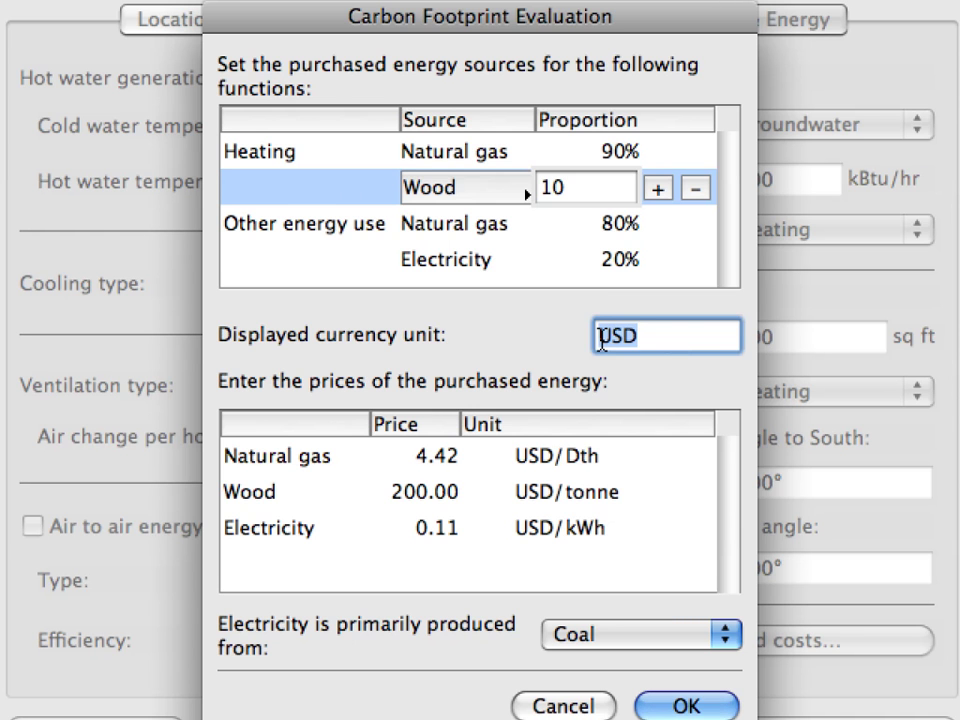
left_click(447, 462)
left_click(697, 466)
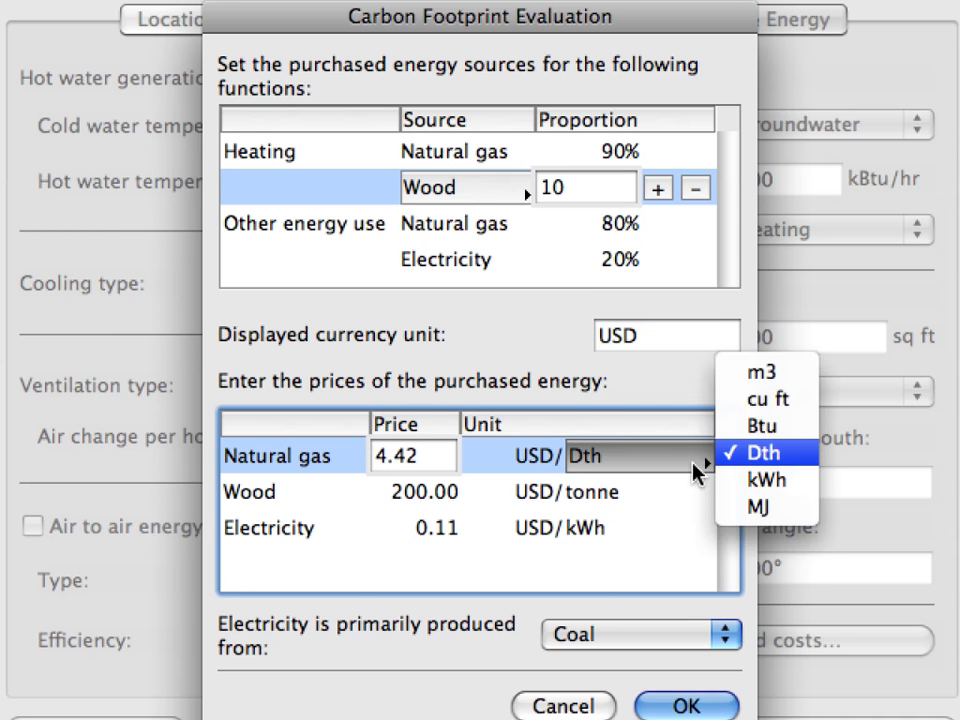
left_click(756, 455)
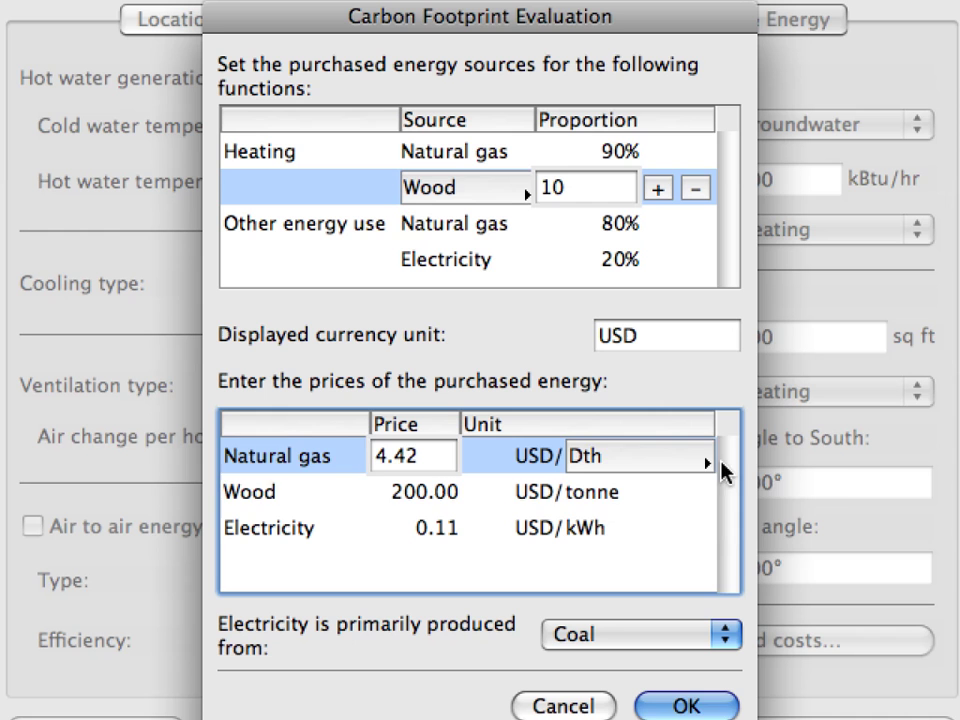
left_click(630, 505)
left_click(664, 505)
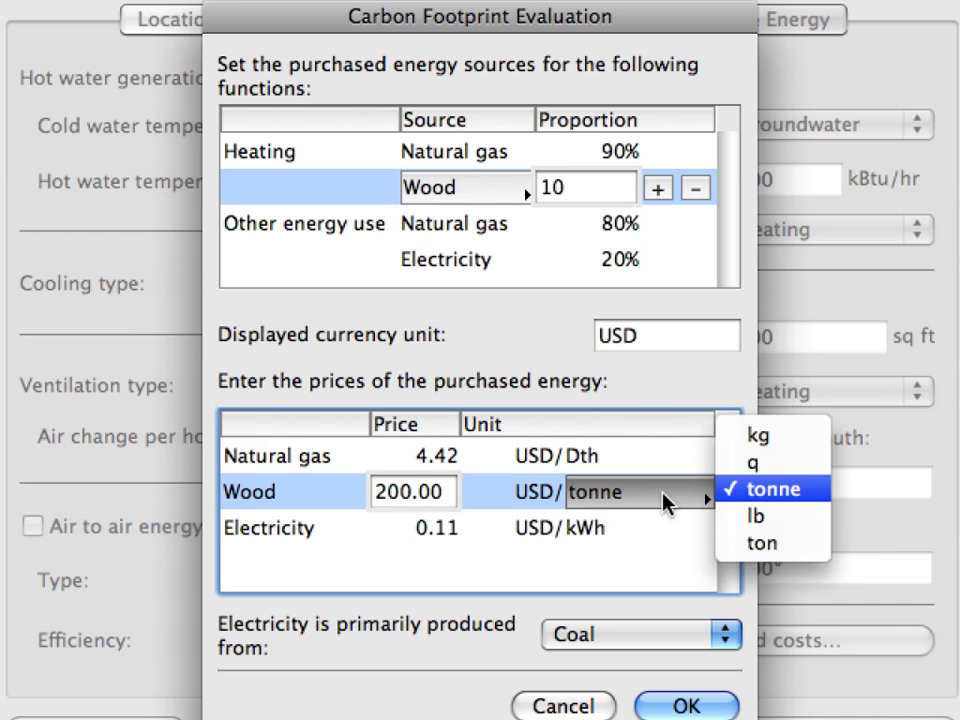
left_click(798, 554)
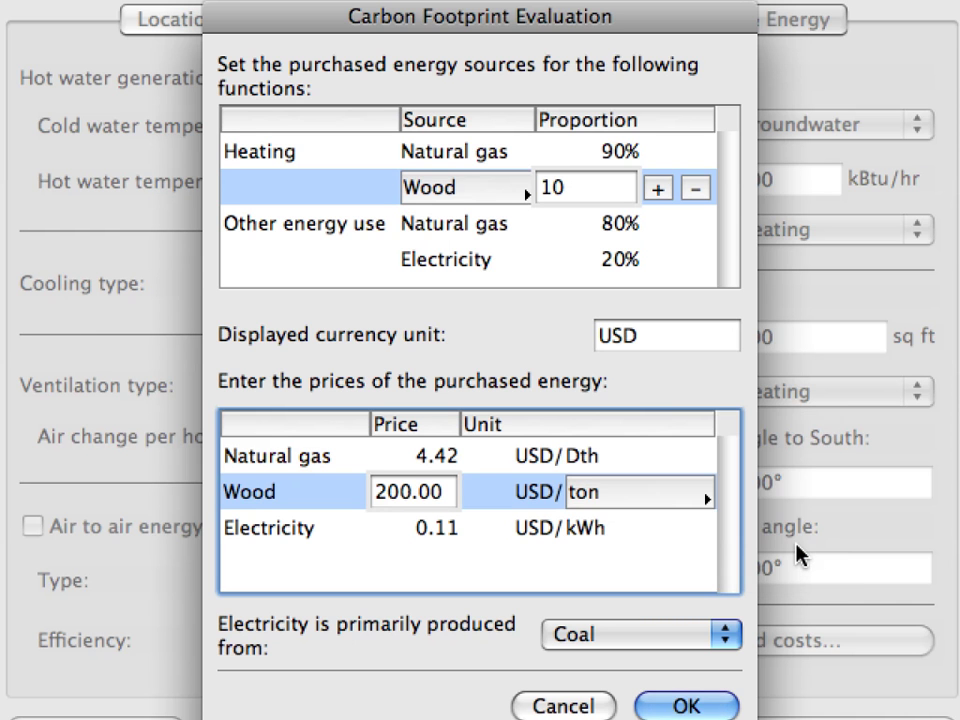
- Keep electricity priced per kWh and produced from coal
left_click(470, 530)
left_click(664, 538)
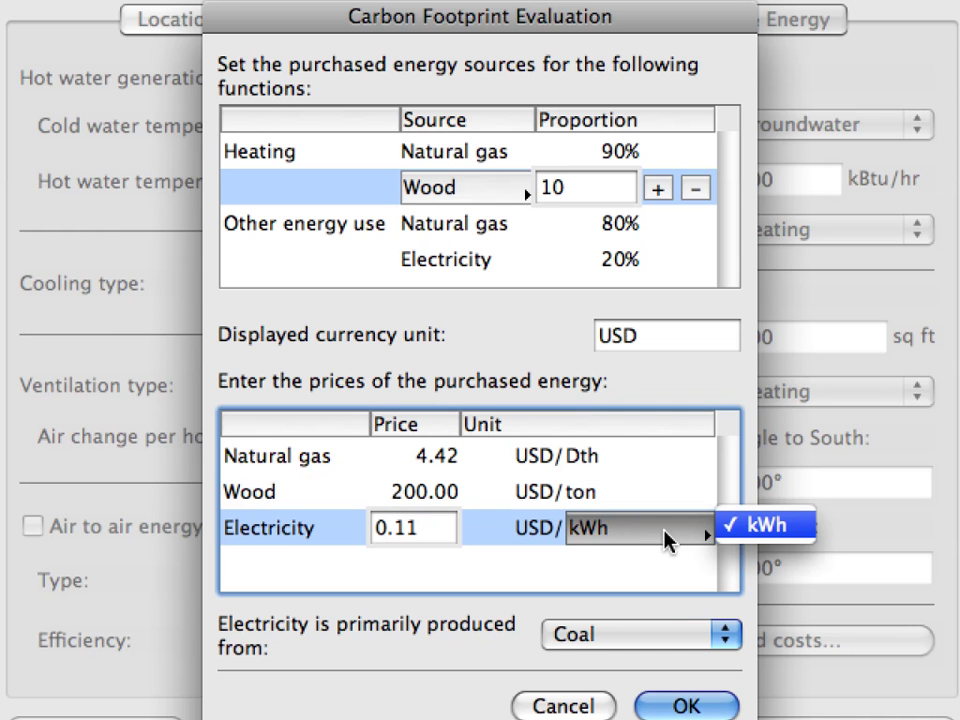
left_click(665, 539)
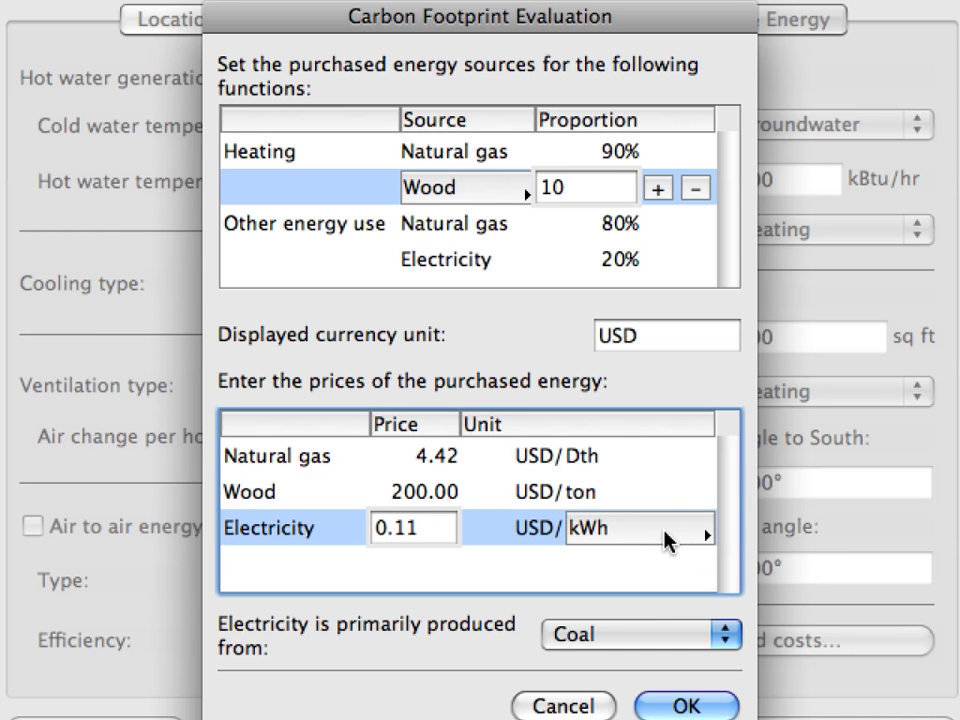
left_click(731, 636)
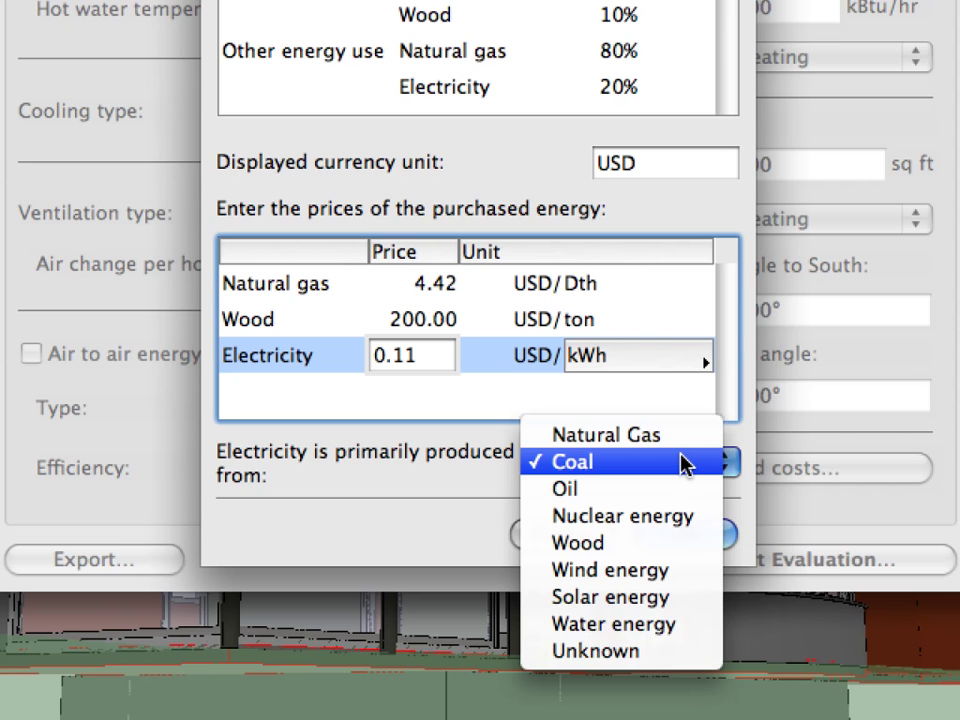
left_click(686, 463)
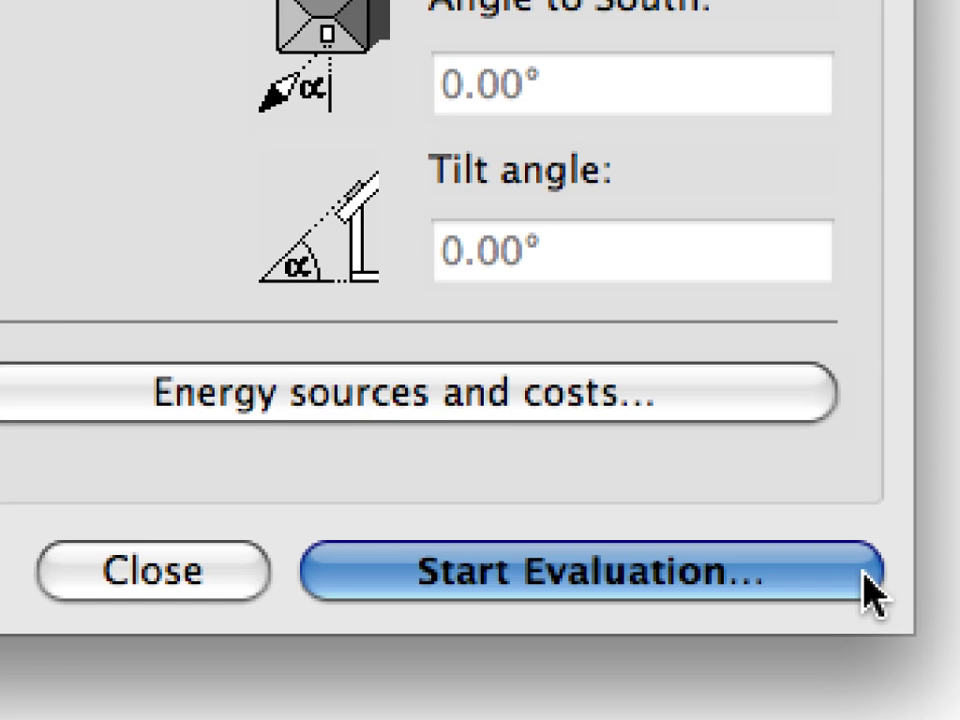
- Run the evaluation and review the report: 264721 kBtu yearly, 1624 USD, 37657 lb CO2/year
left_click(866, 585)
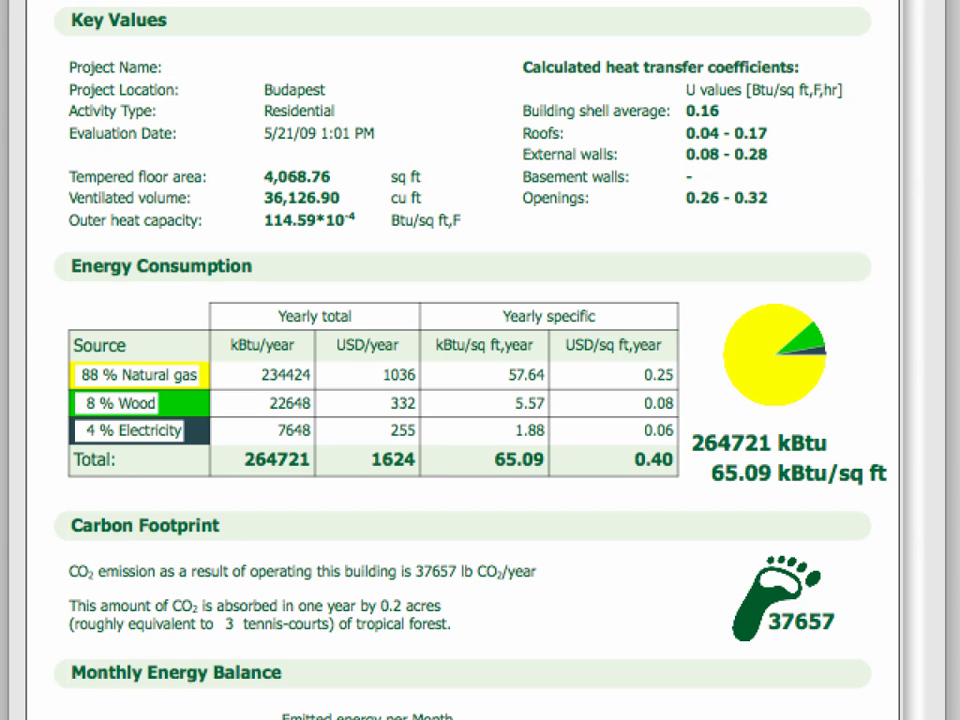
scroll(480, 360, "down", 5)
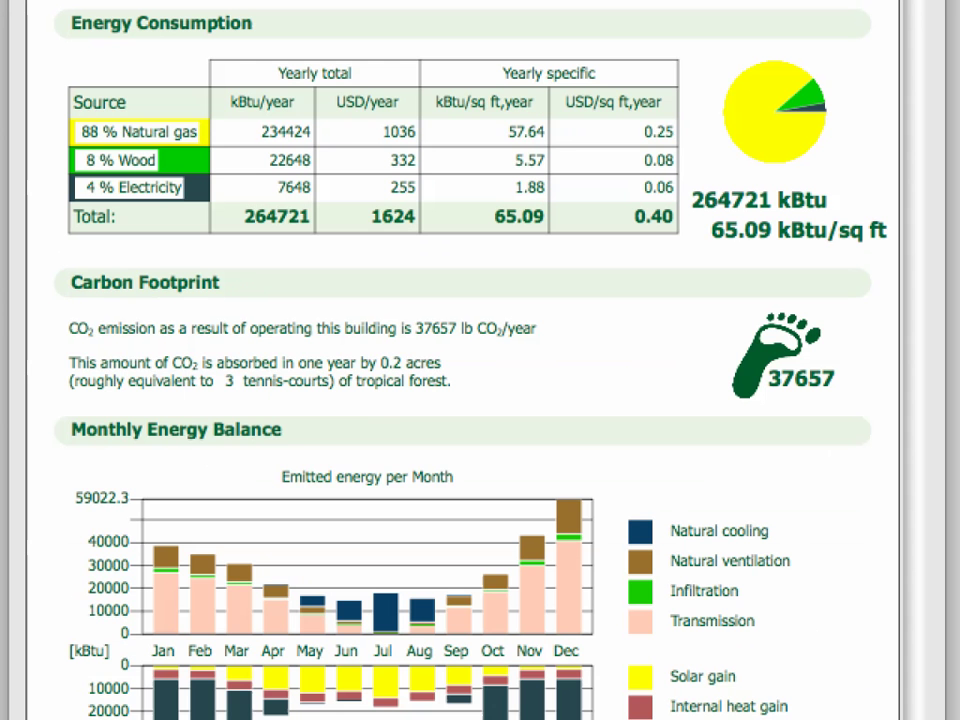